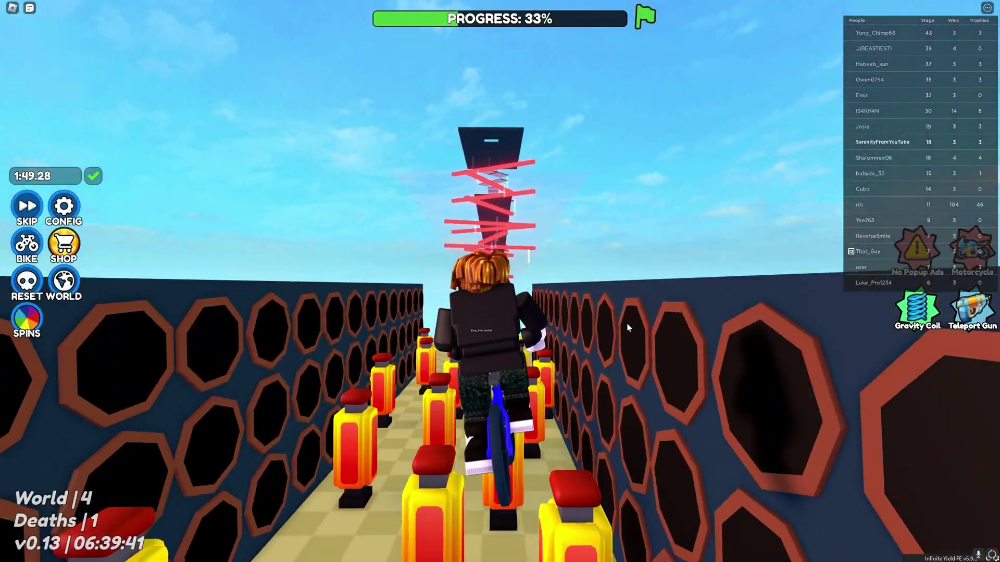
Step: Ride the bike across the platforms and past the red flag checkpoint
key(w)
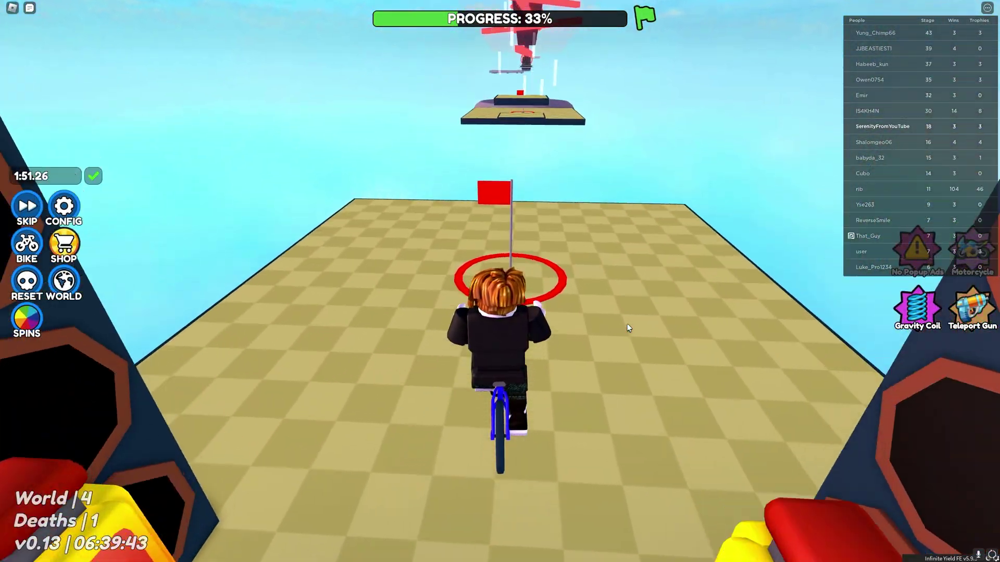
key(w)
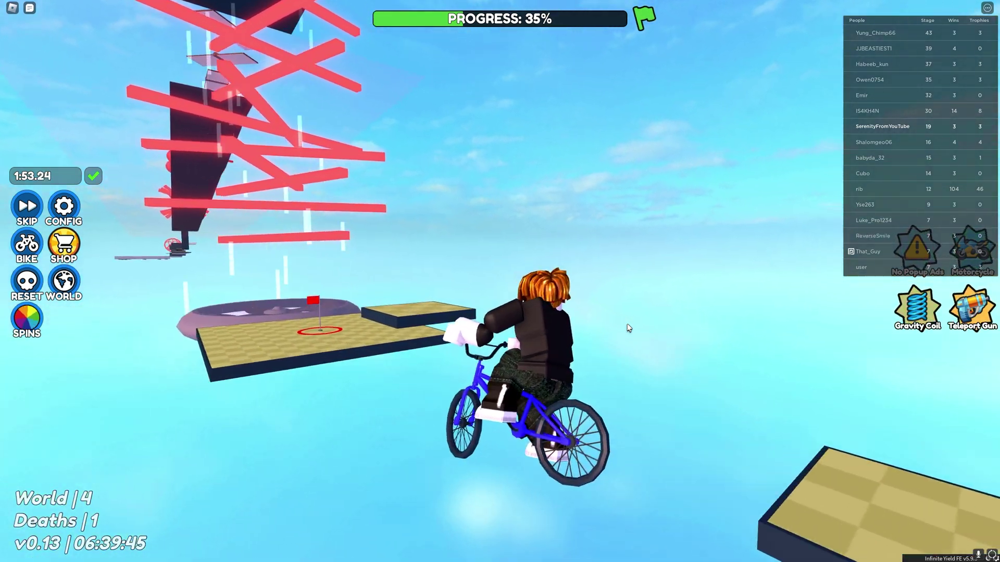
key(w)
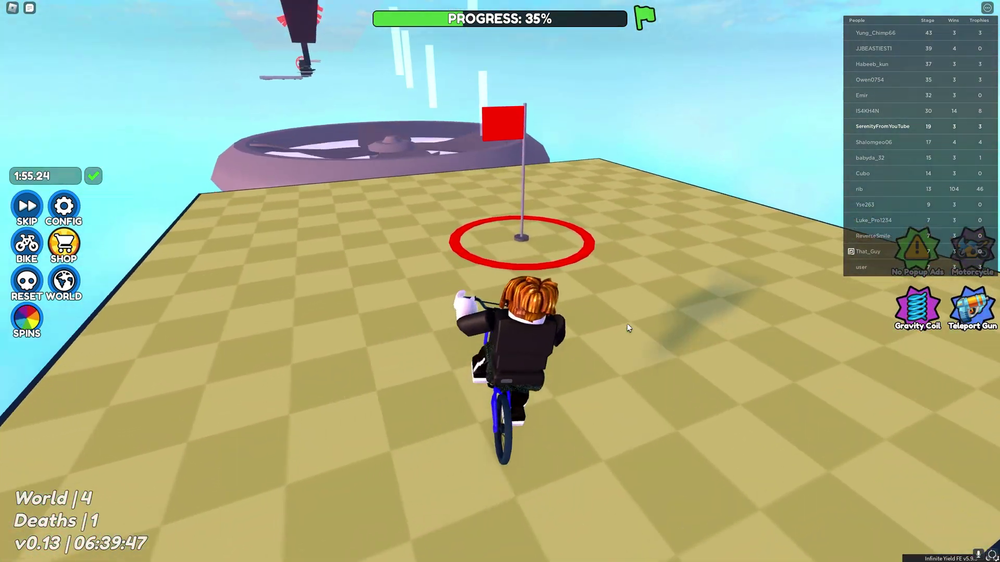
key(w)
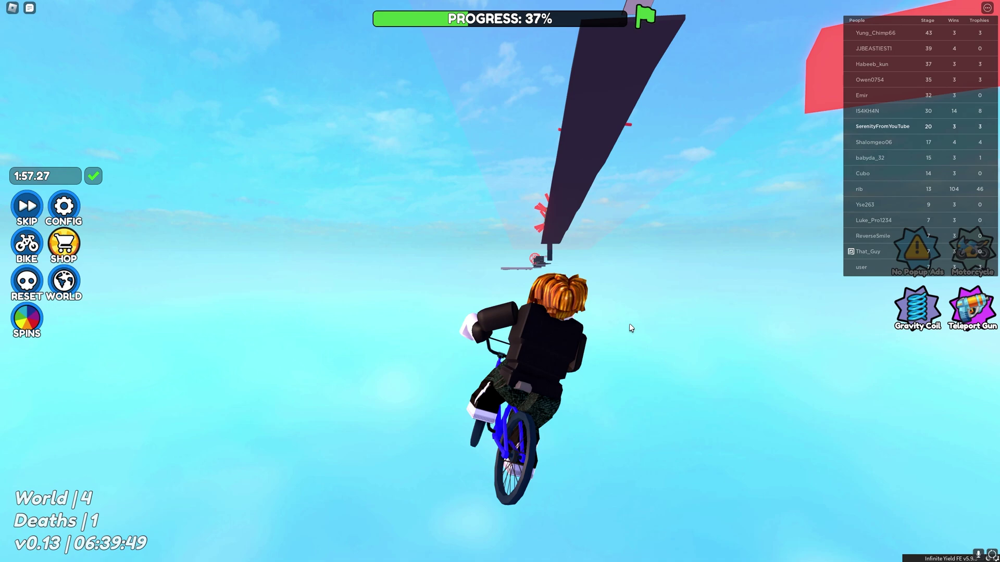
Step: Toggle the Infinite Yield command list on and off, then pop a wheelie
key(semicolon)
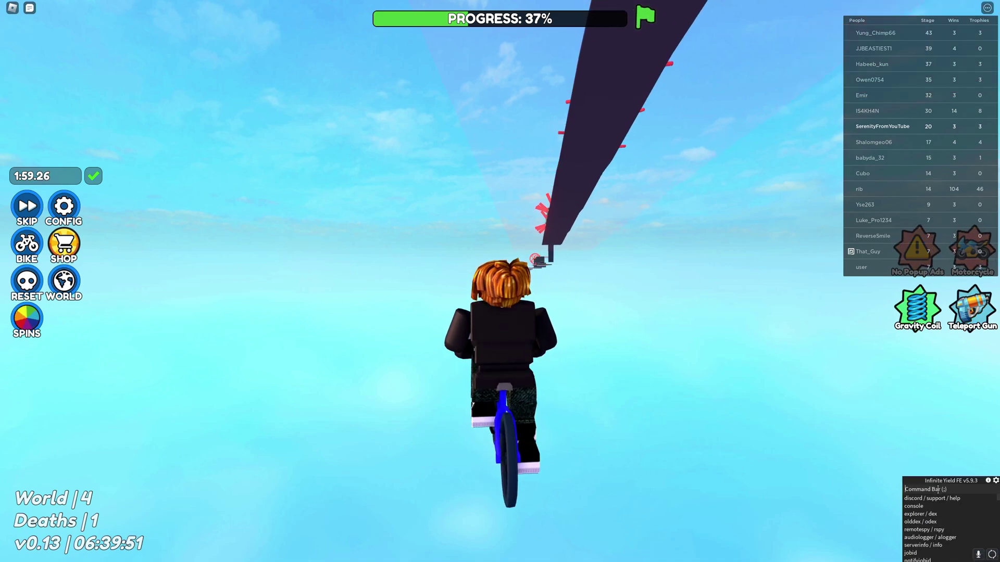
key(Escape)
key(w)
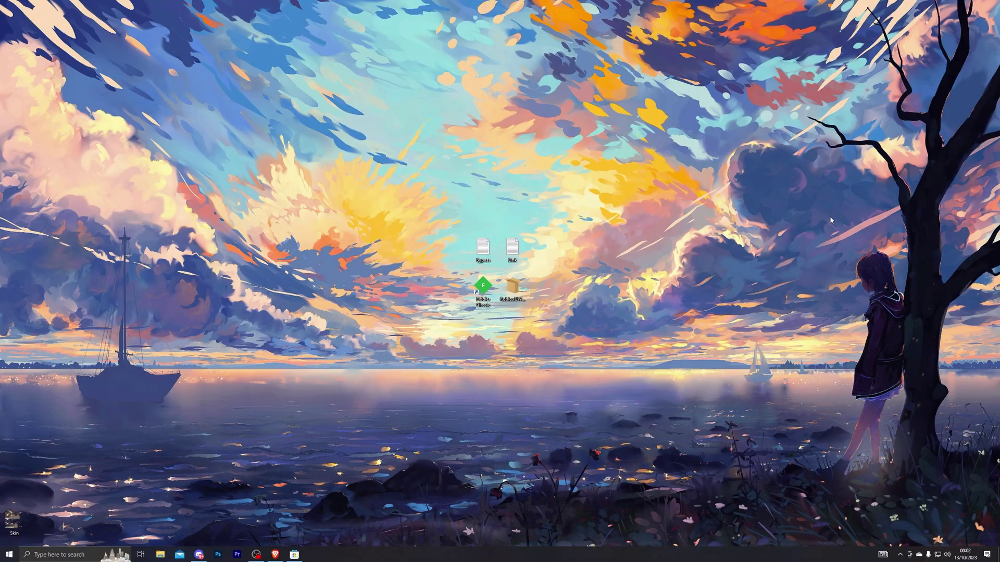
Step: Open Virus & threat protection's Manage settings, then minimise Windows Security
key(super)
text(virus)
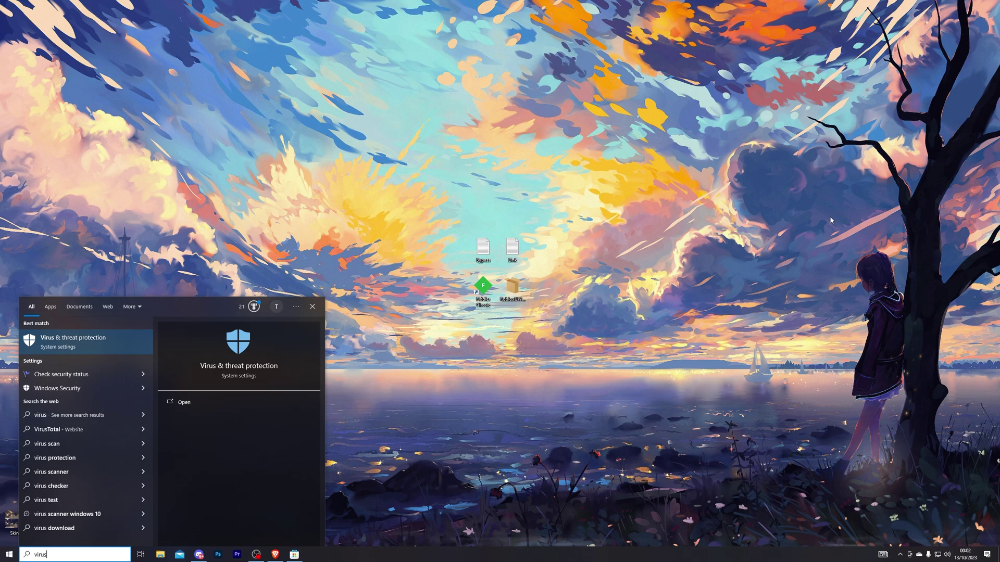
key(Return)
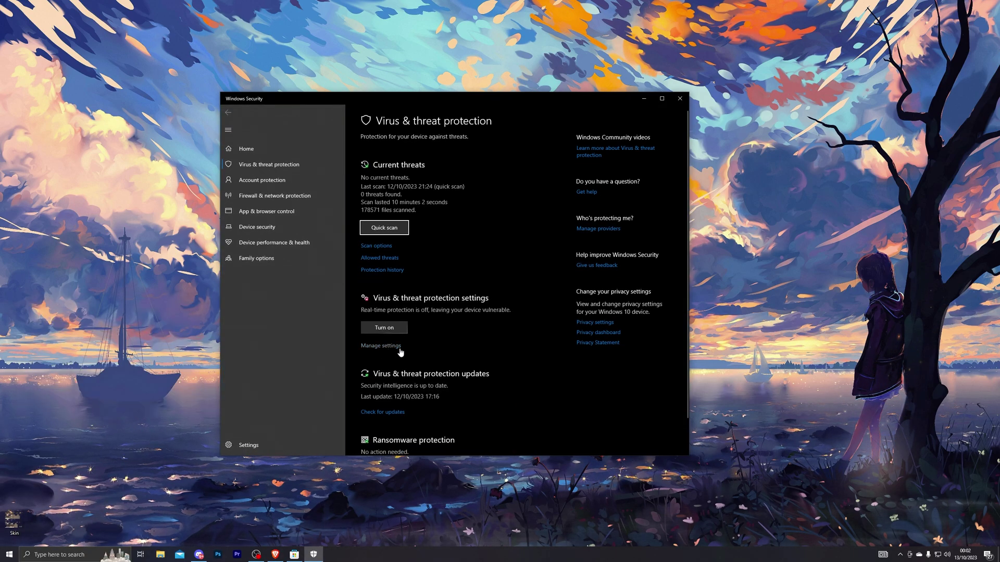
click(384, 346)
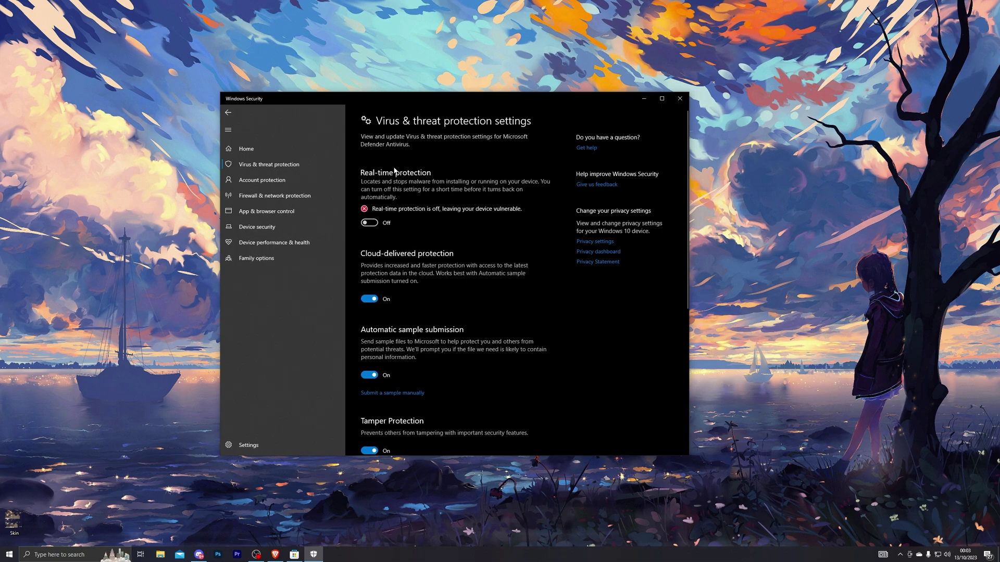
click(643, 99)
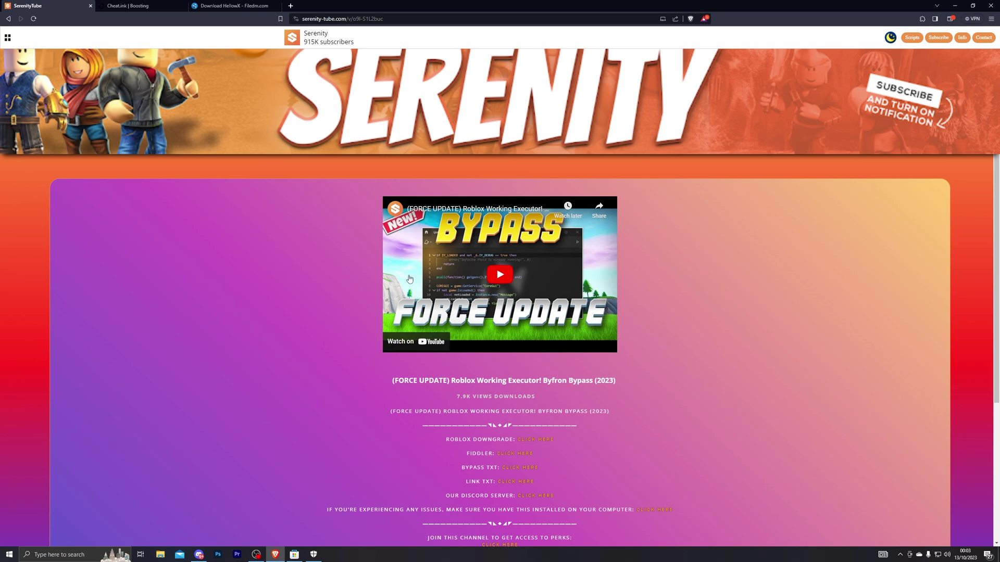
Step: Go to the Filedm tab and save the HellowX executable to the Desktop
click(138, 7)
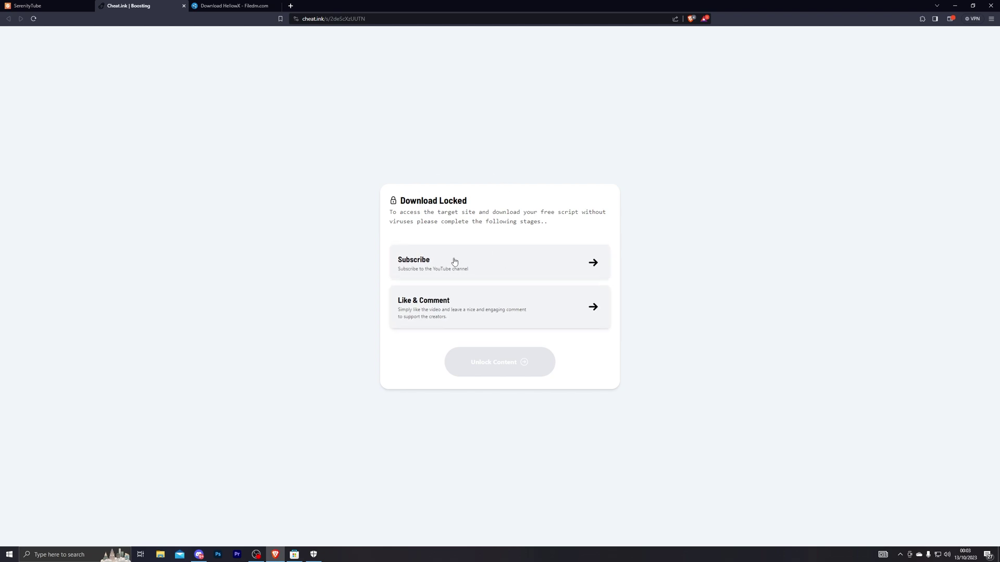
key(ctrl+Tab)
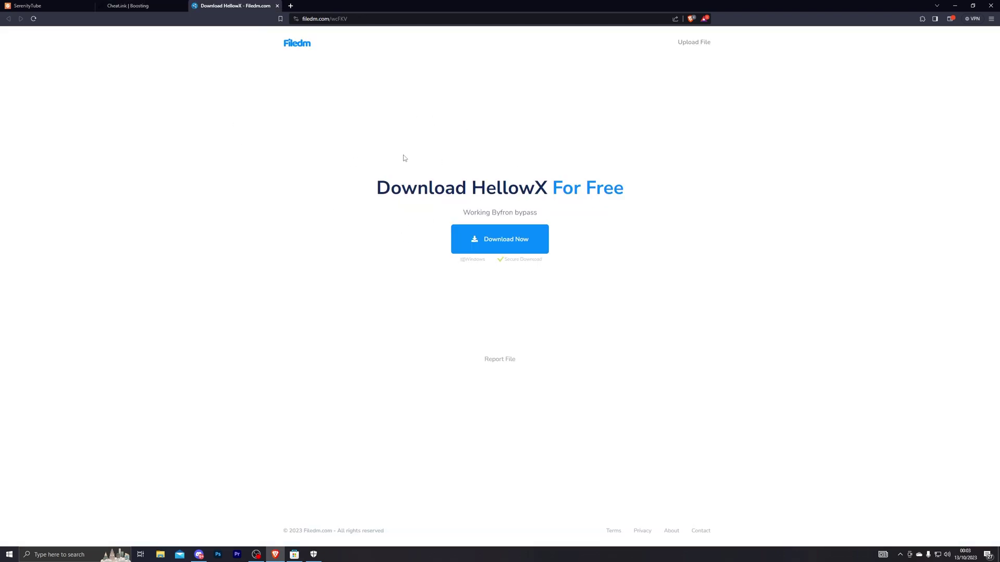
click(495, 245)
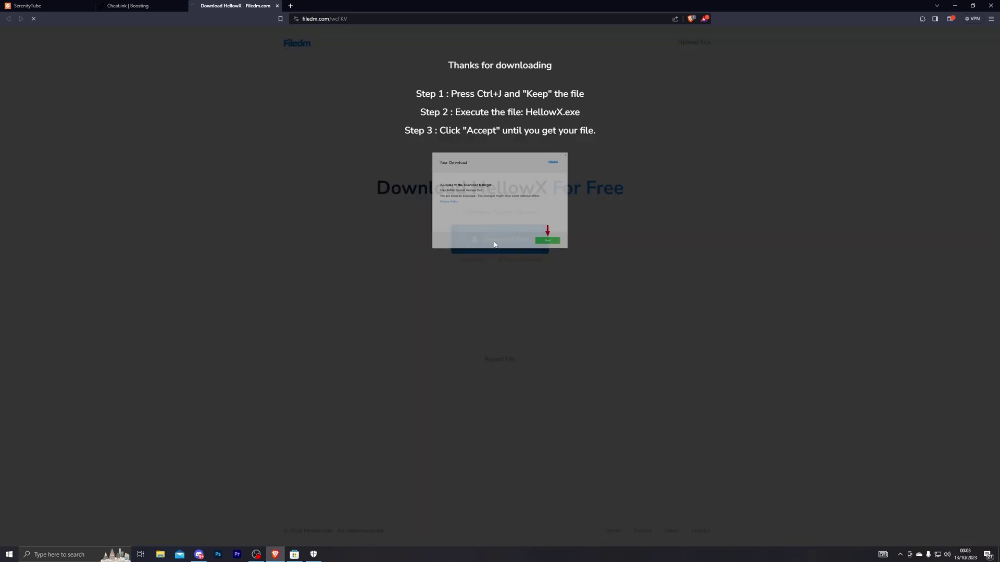
click(41, 61)
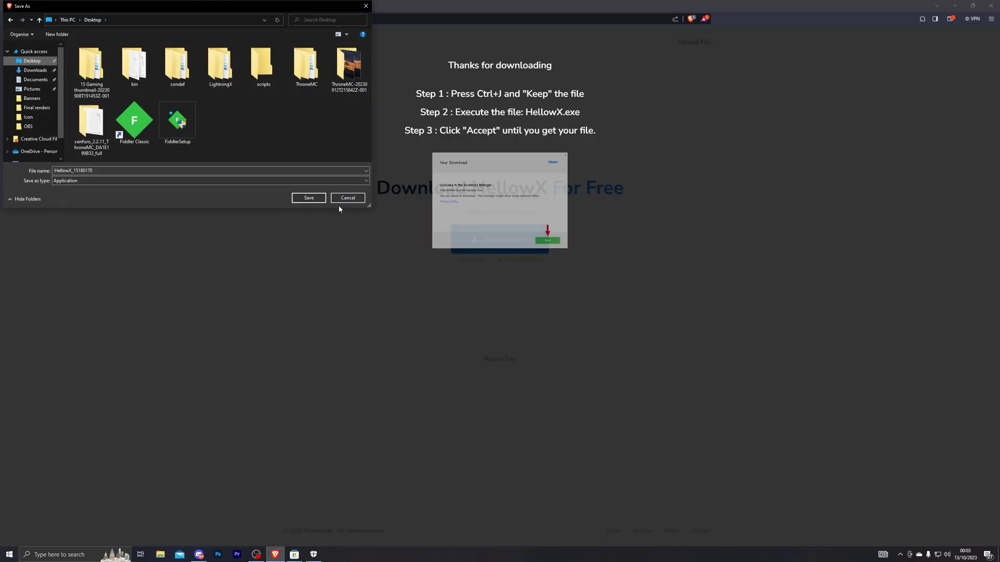
click(319, 199)
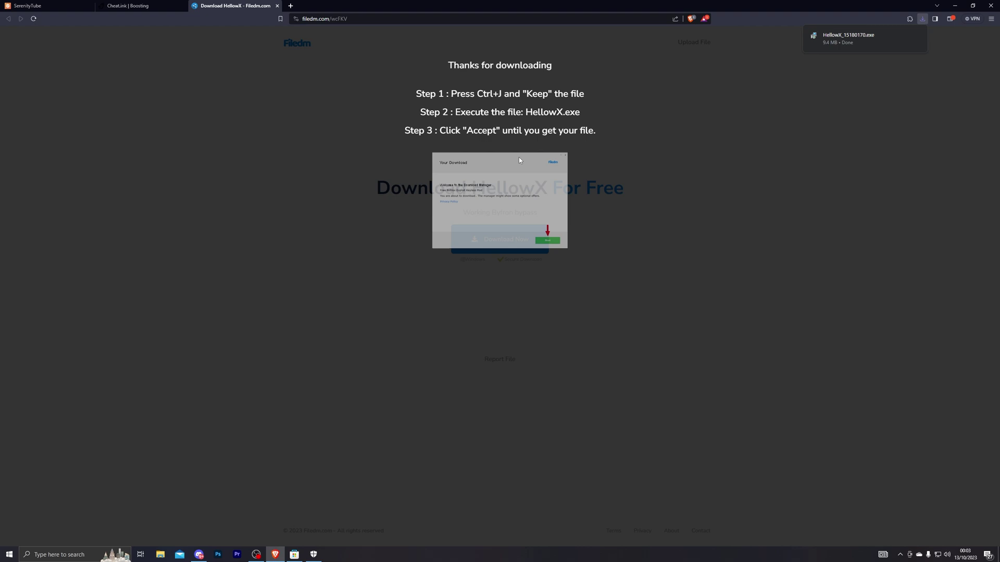
Step: Run the downloaded HellowX Download Manager, approve UAC, and pass the welcome page
click(837, 39)
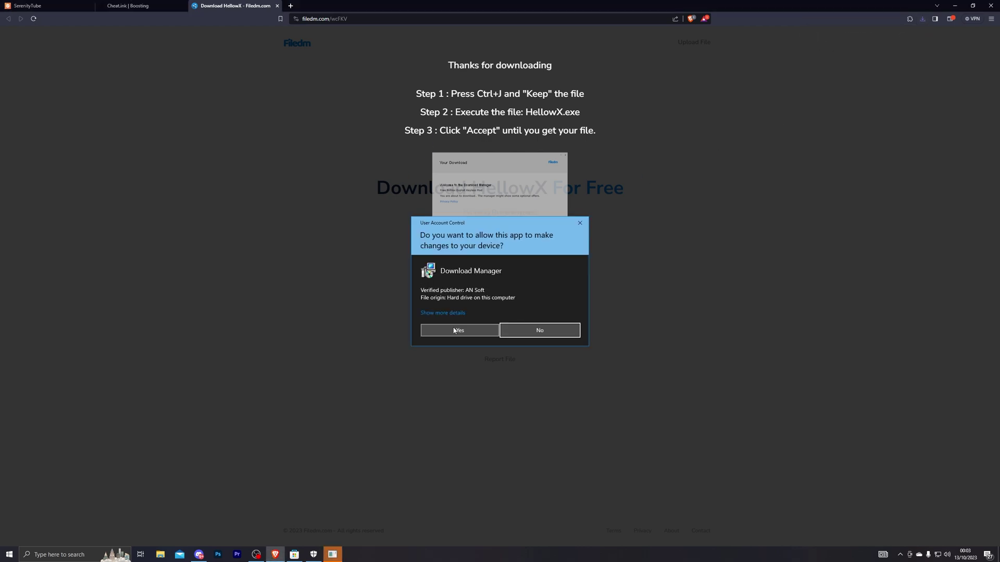
click(453, 331)
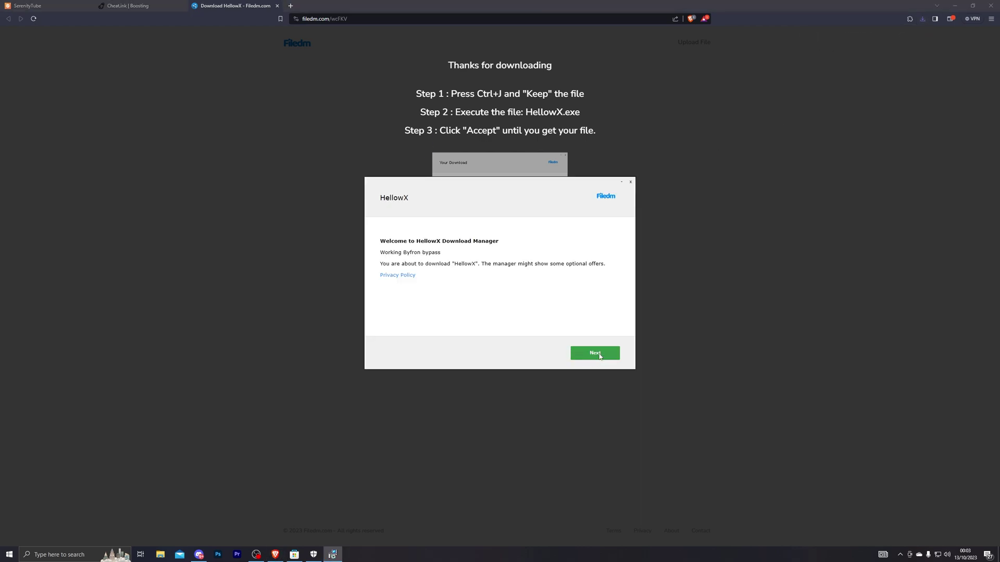
click(599, 357)
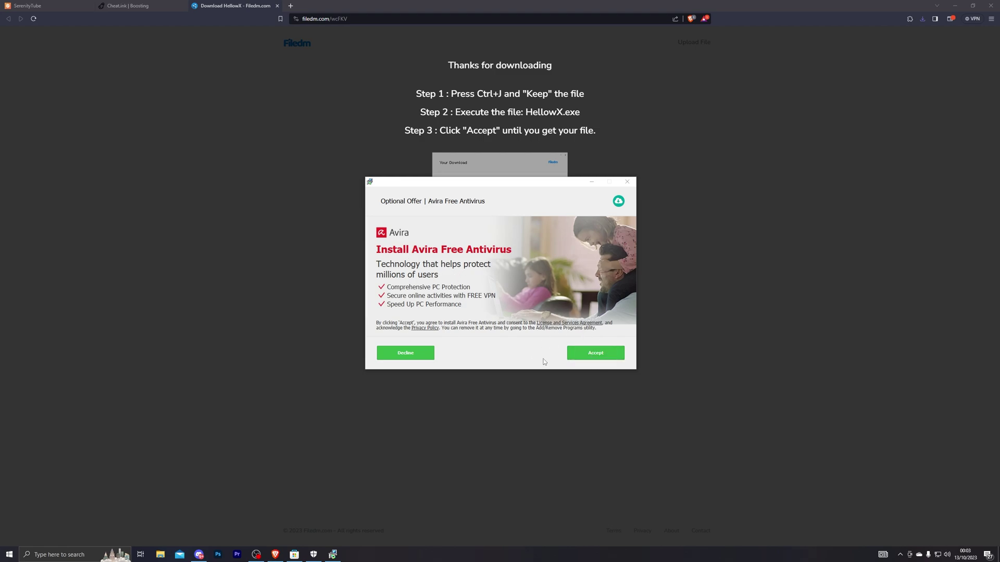
Step: Decline the Avira Free Antivirus, FreeVPN and PDF Suite 2021 offers
click(408, 357)
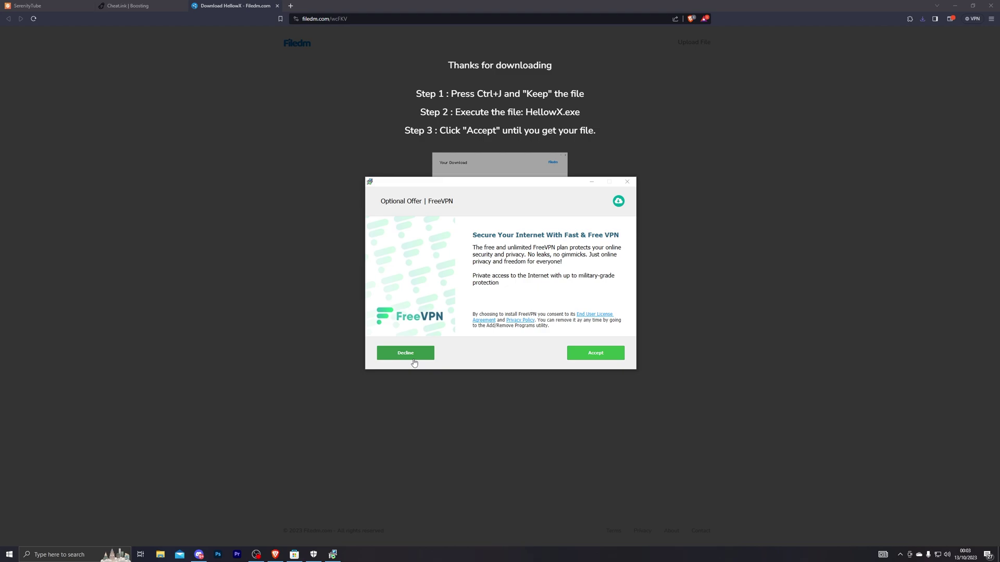
click(415, 351)
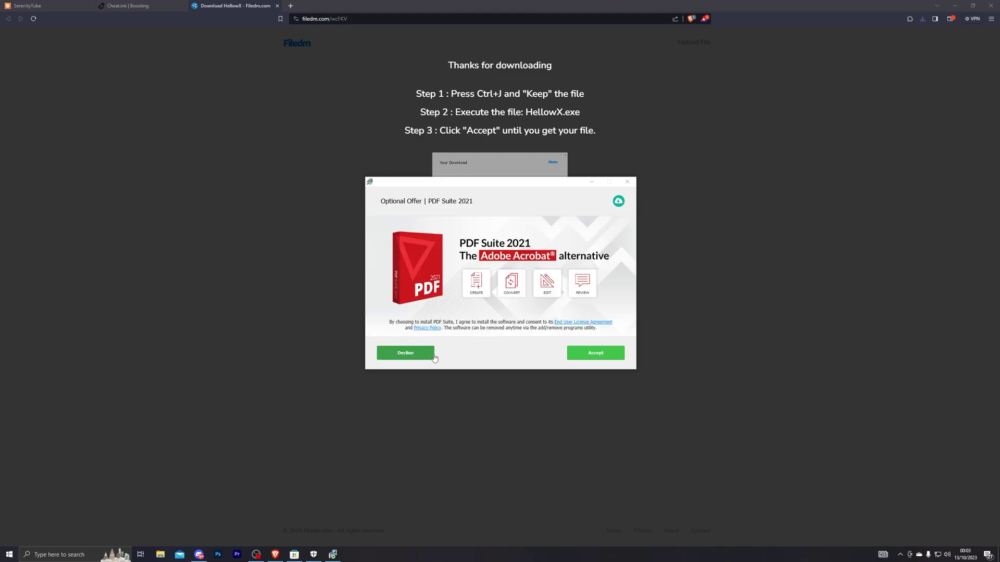
click(433, 356)
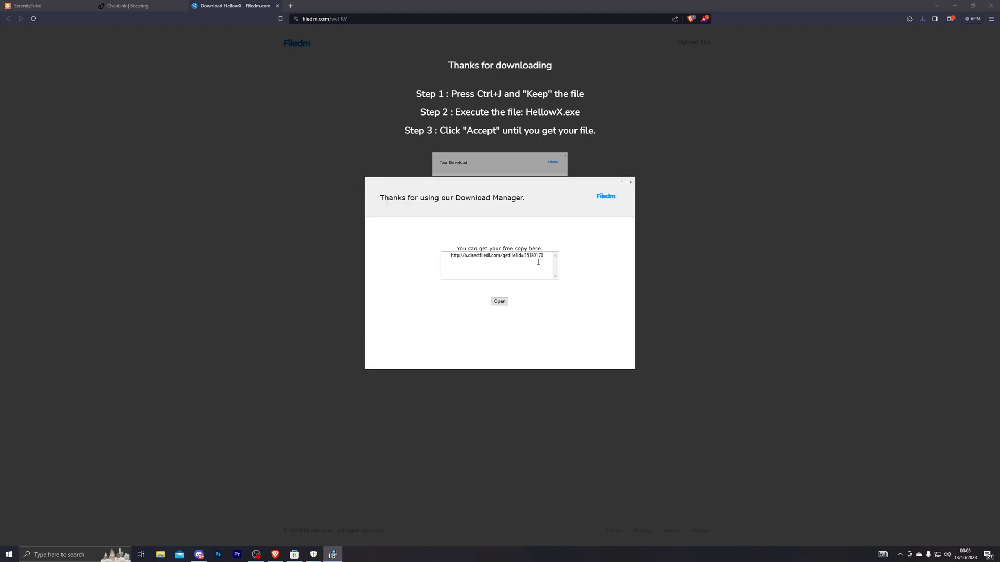
Step: Load the pasted download link and save the HellowX zip to the Desktop
key(ctrl+c)
click(394, 18)
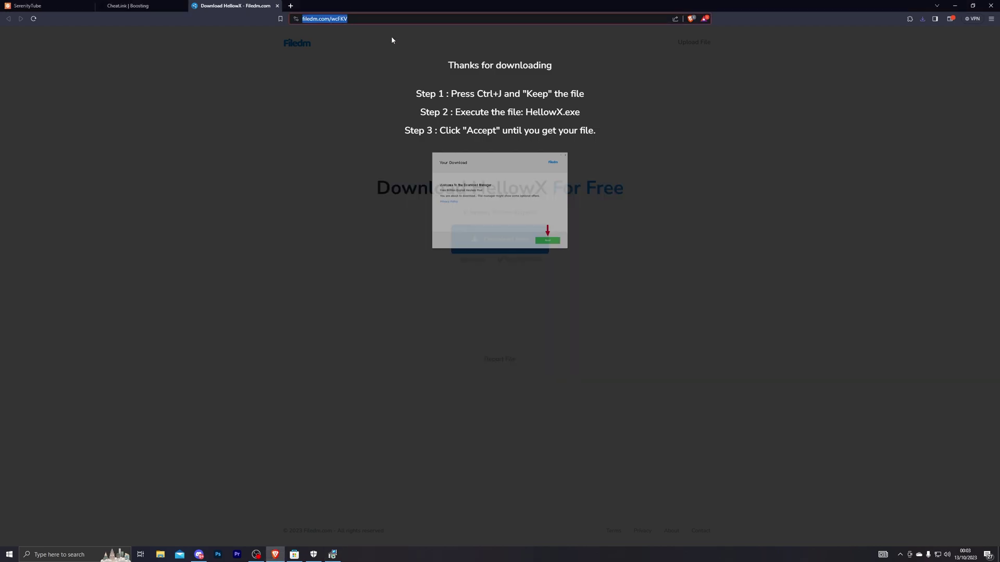
key(ctrl+v)
key(Return)
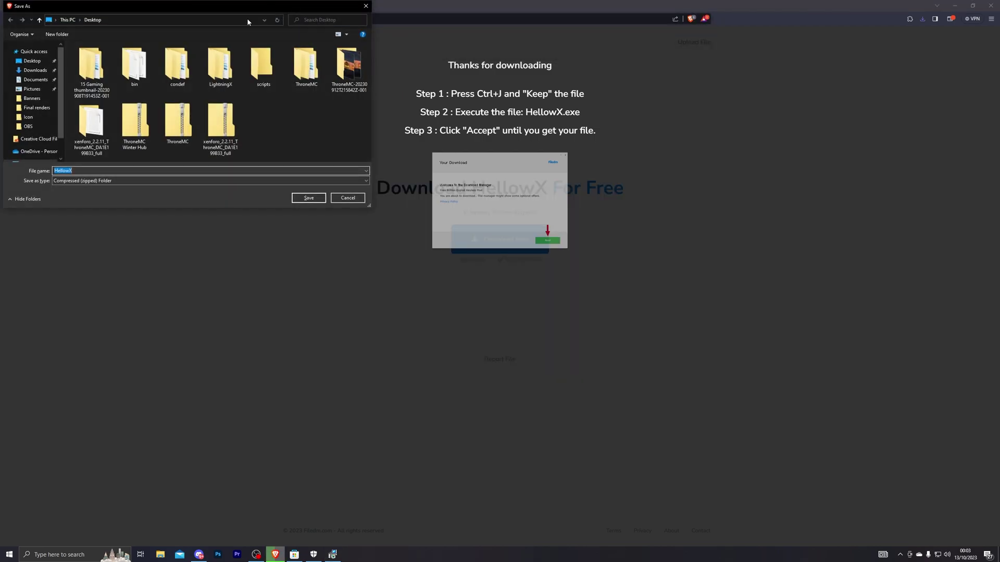
click(22, 63)
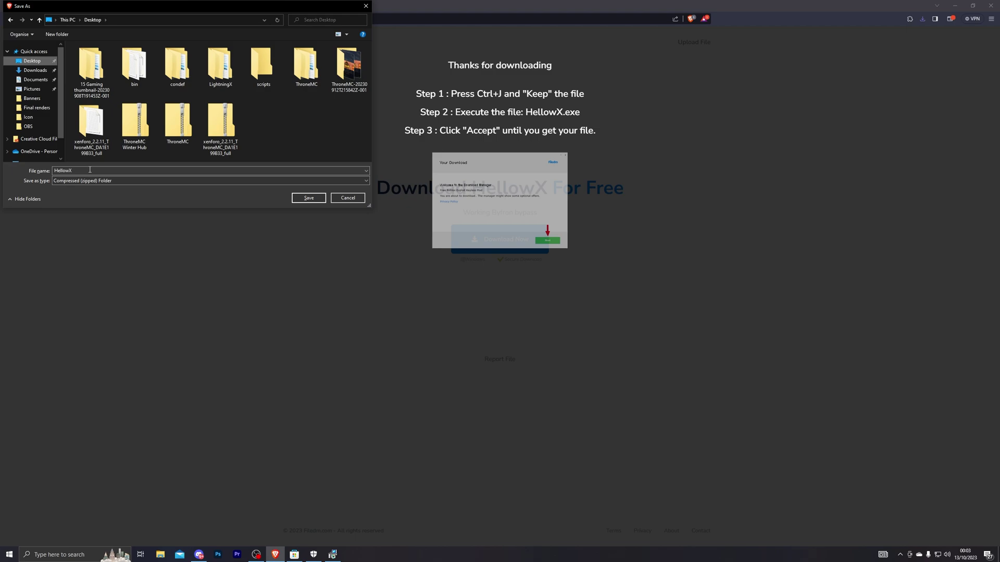
click(308, 198)
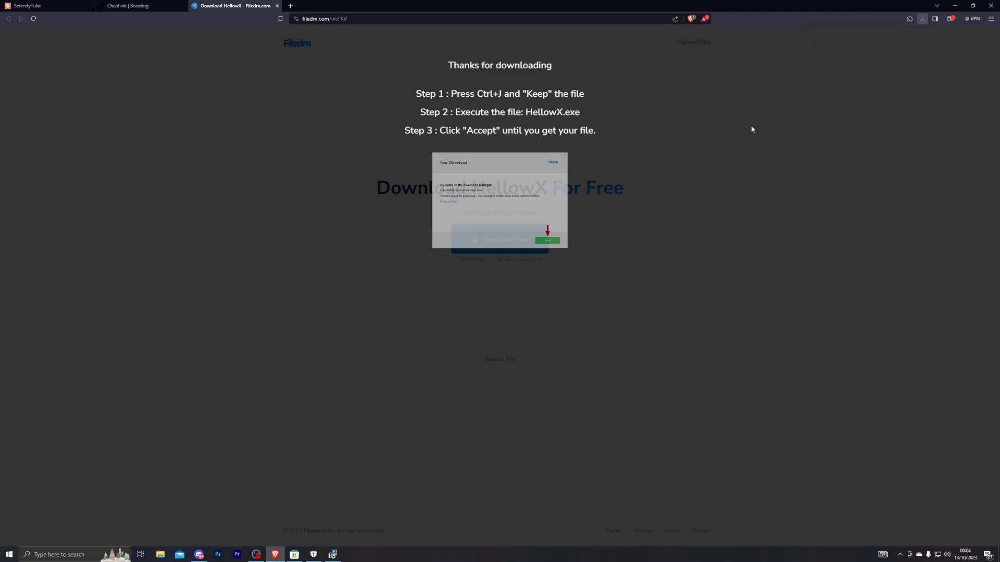
Step: Keep the blocked dangerous HellowX.zip from brave://downloads
key(ctrl+j)
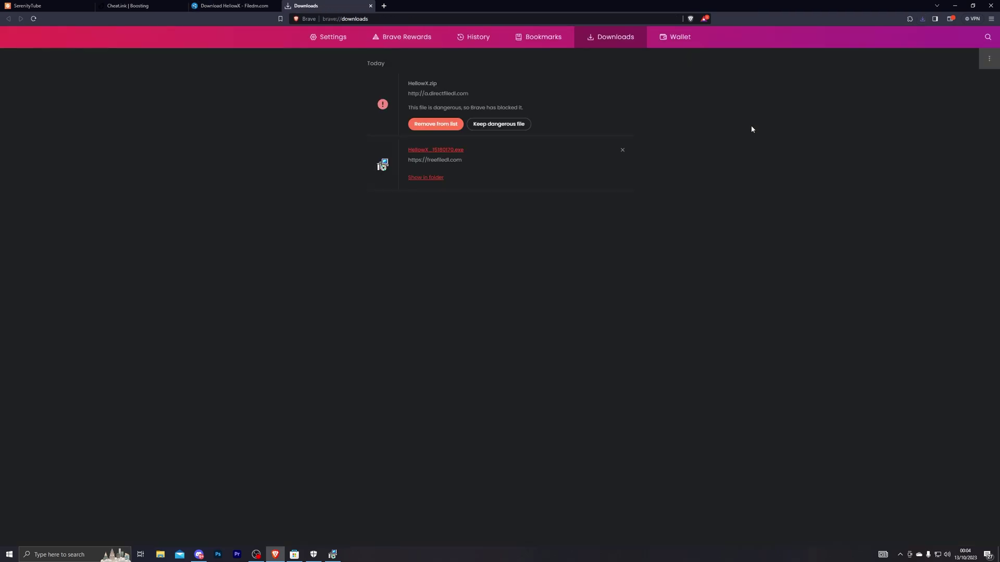
click(499, 124)
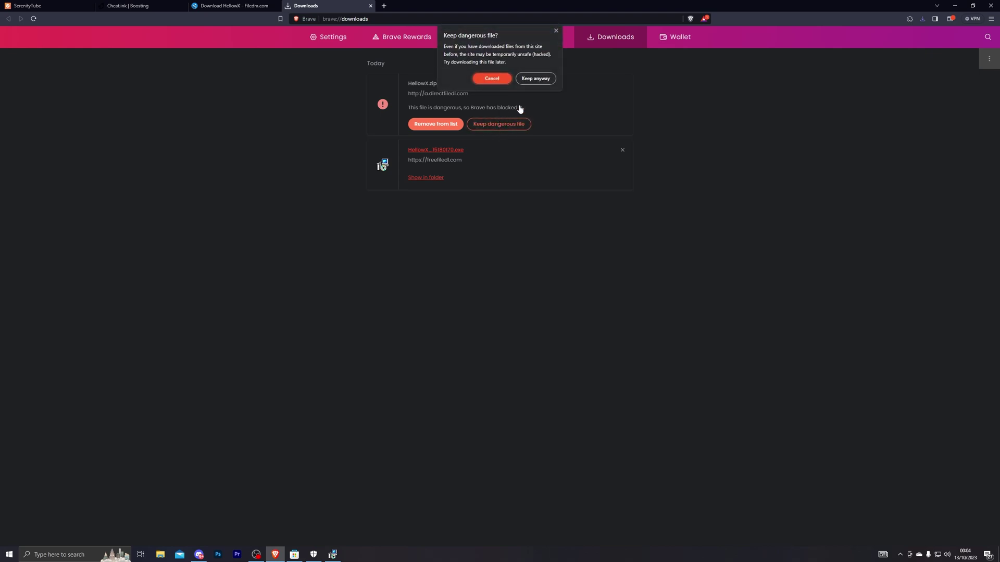
click(546, 80)
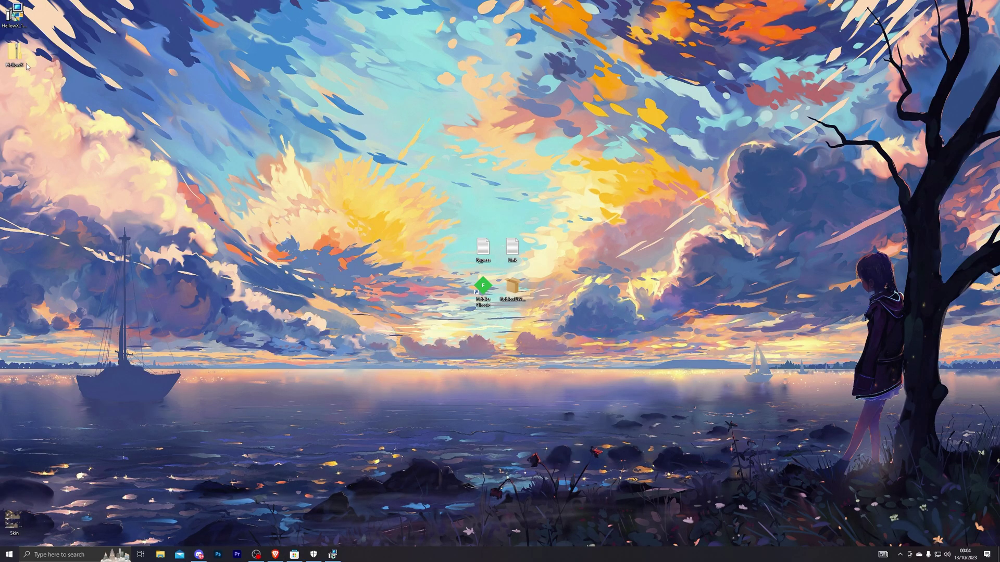
Step: Extract HellowX.zip into a Desktop HellowX folder, close it, and move the icon
right_click(22, 47)
click(56, 82)
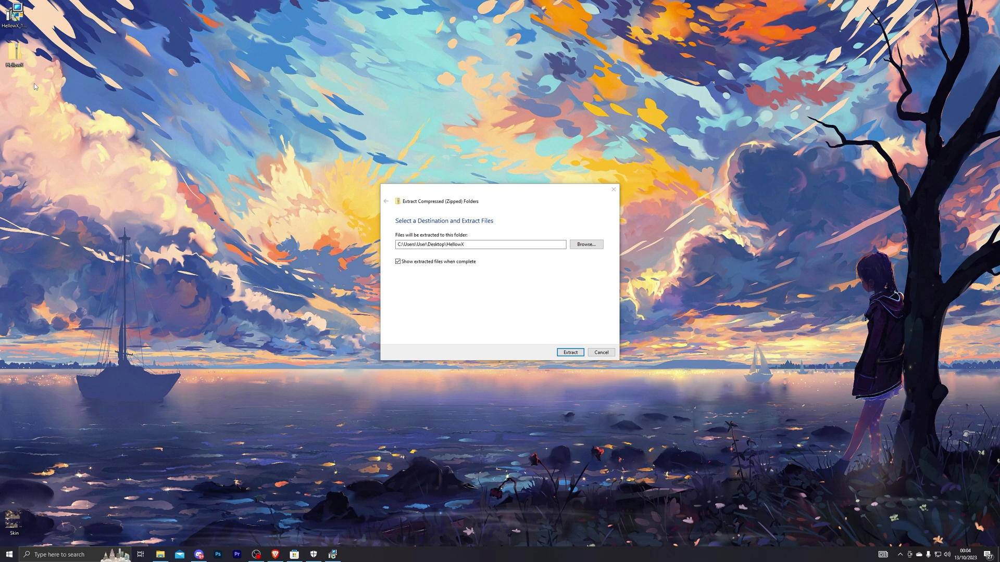
click(570, 353)
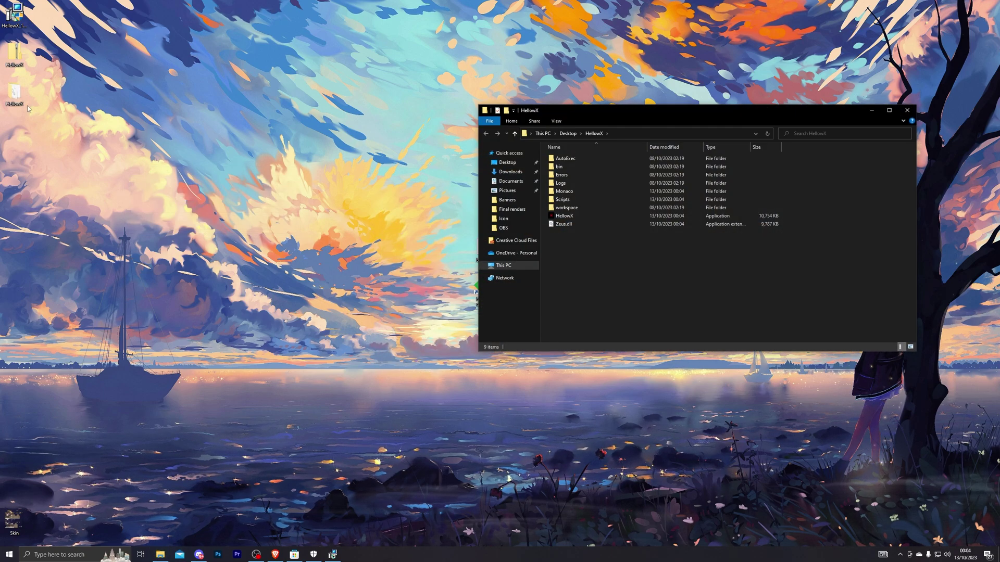
click(907, 111)
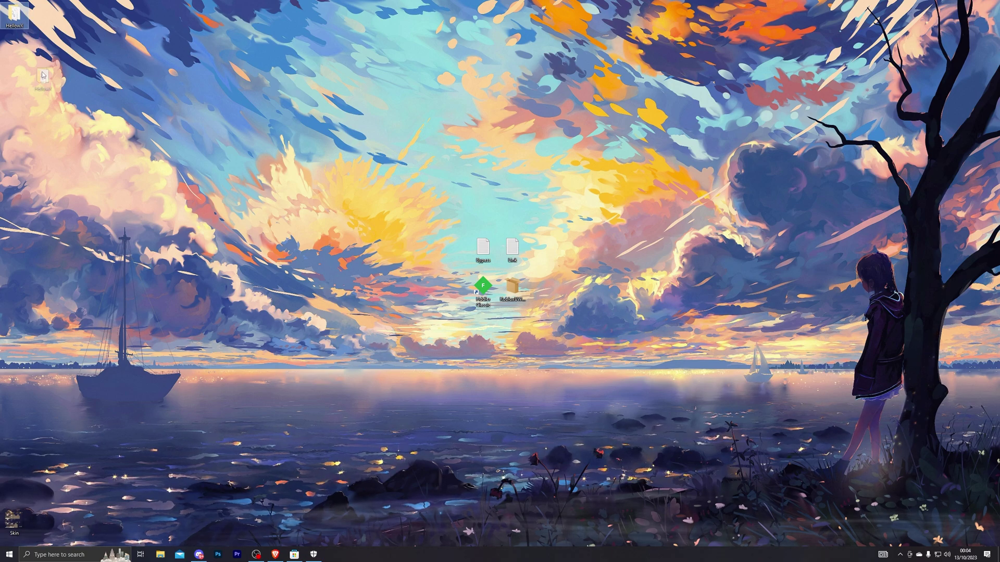
drag(13, 94, 102, 134)
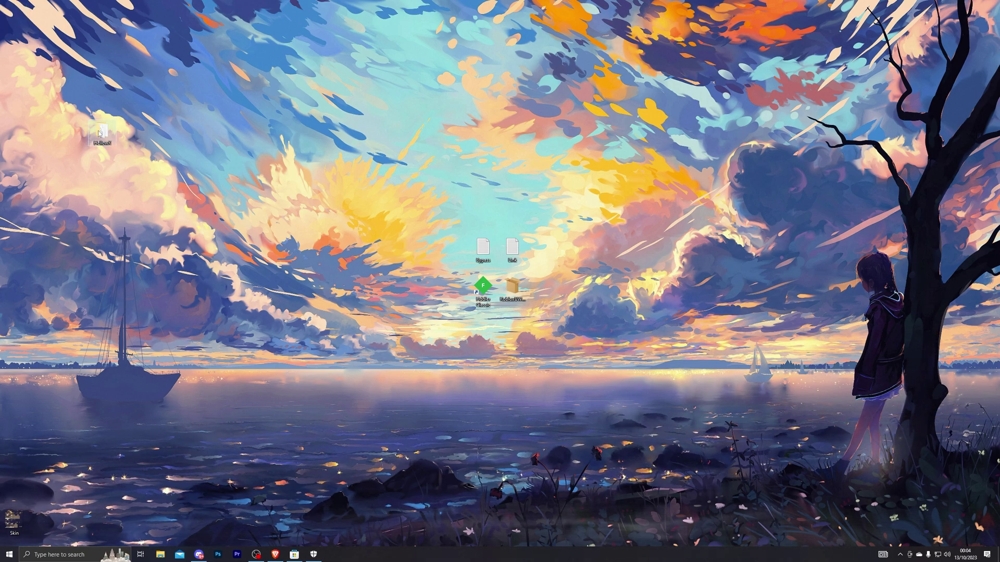
Step: Add the Desktop HellowX folder as a Defender folder exclusion, approving UAC
click(314, 554)
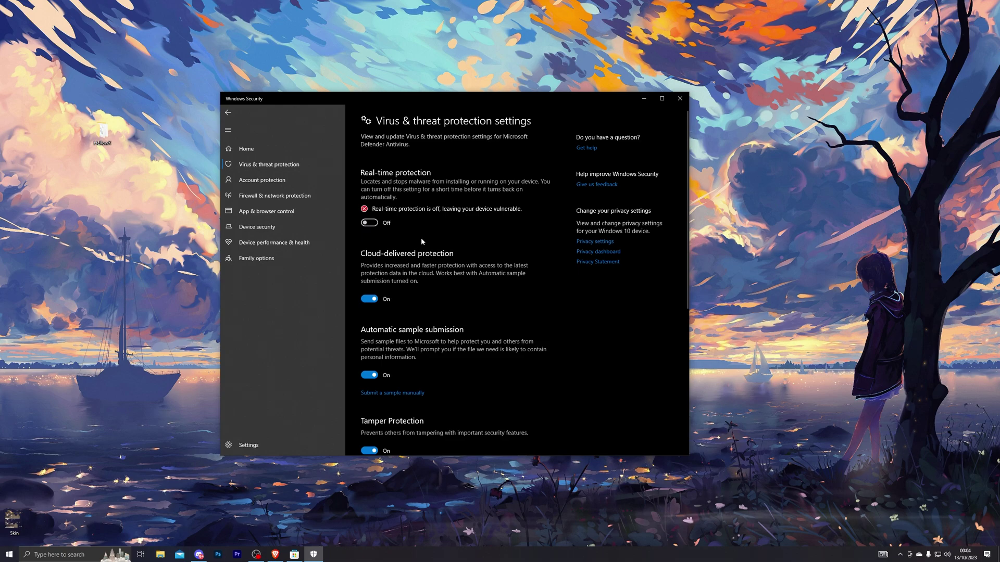
scroll(419, 230, down, 5)
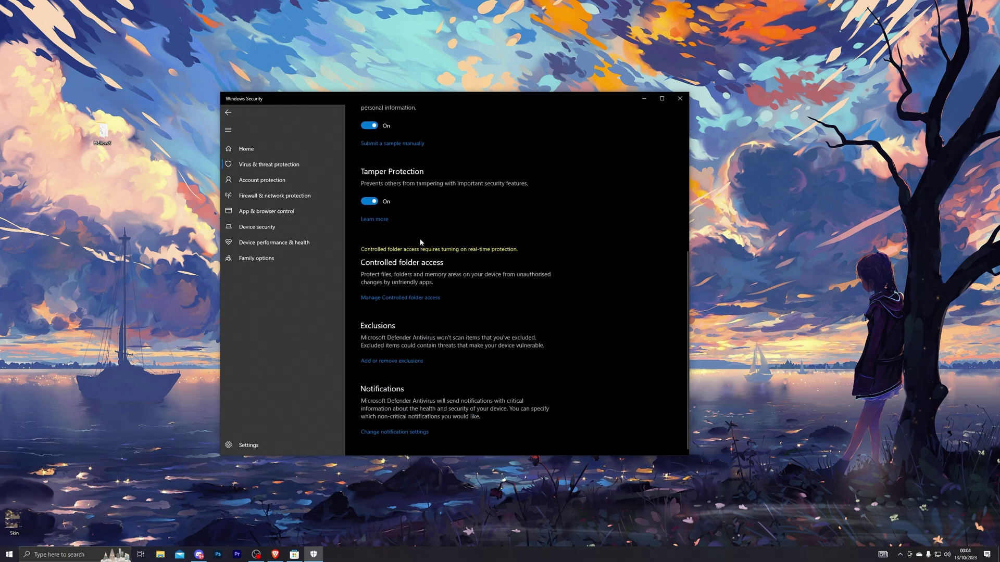
click(402, 363)
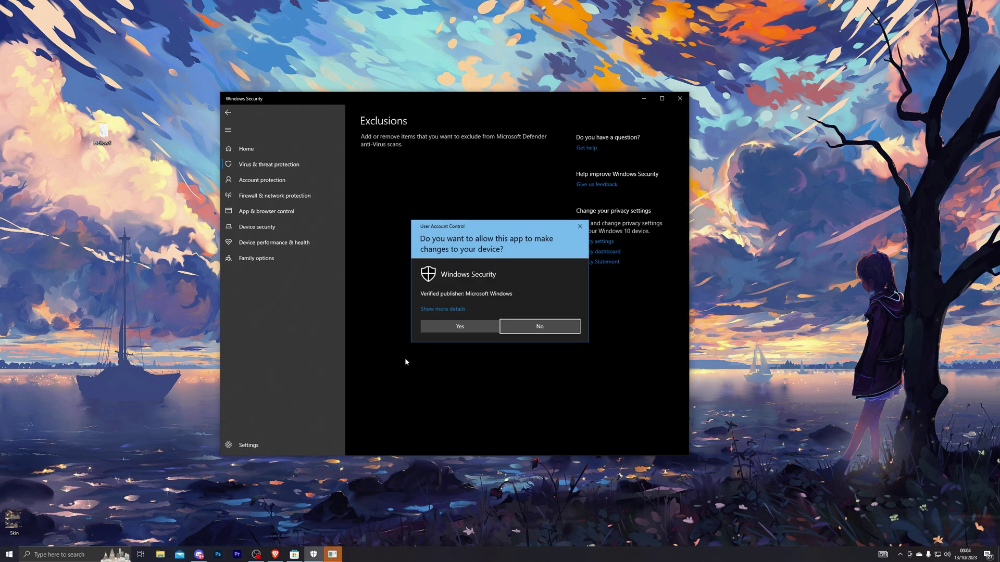
click(461, 327)
click(405, 189)
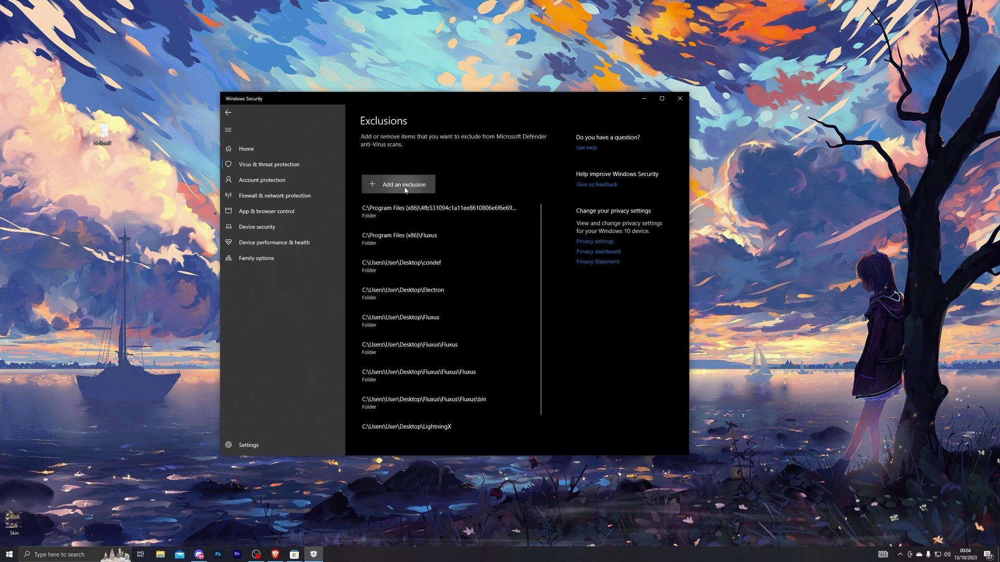
click(394, 215)
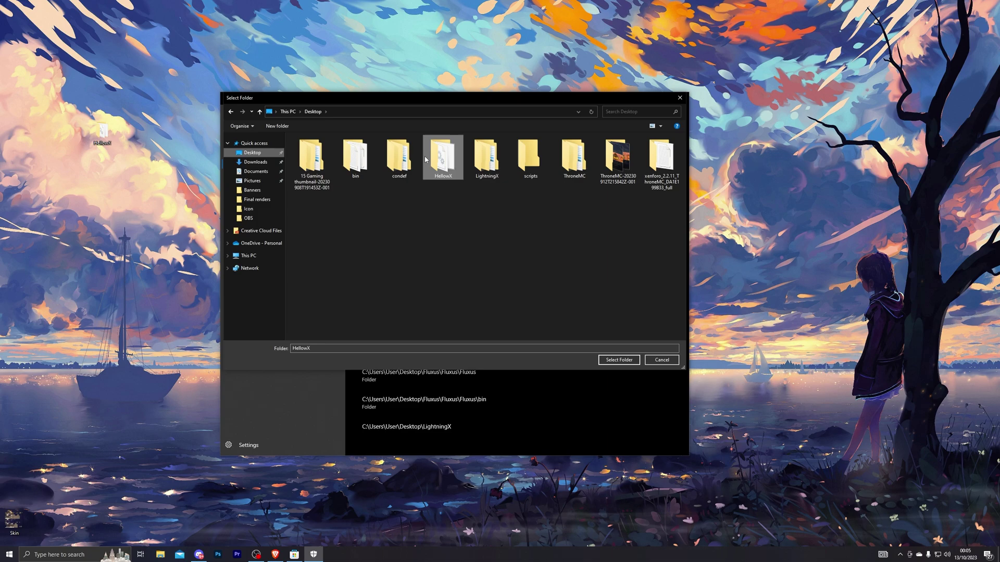
click(440, 160)
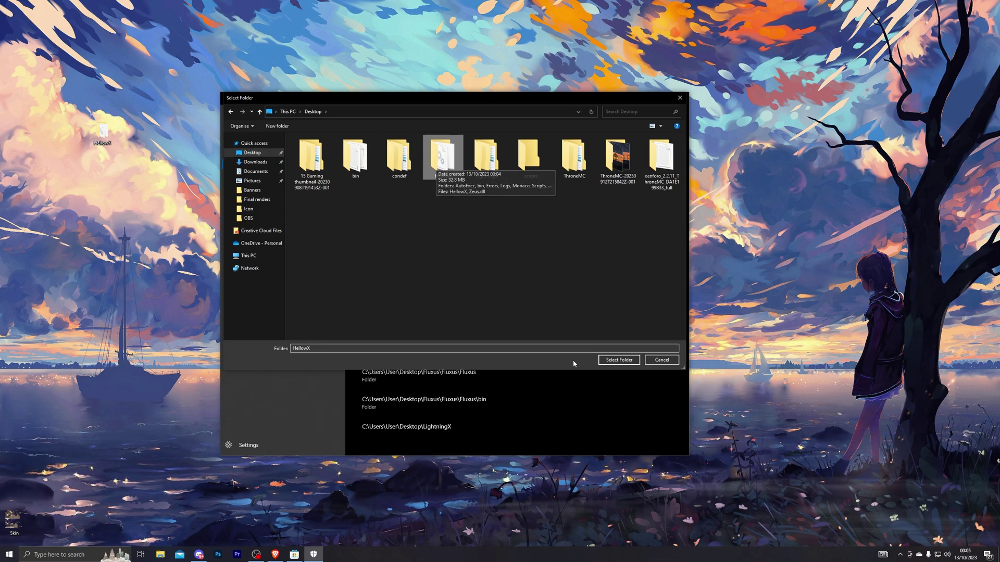
double_click(443, 161)
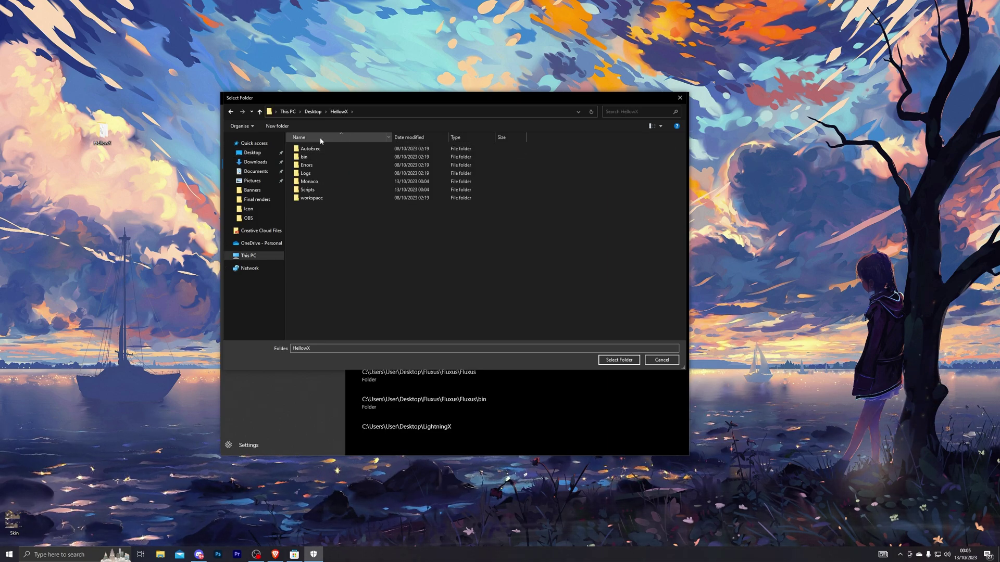
click(231, 111)
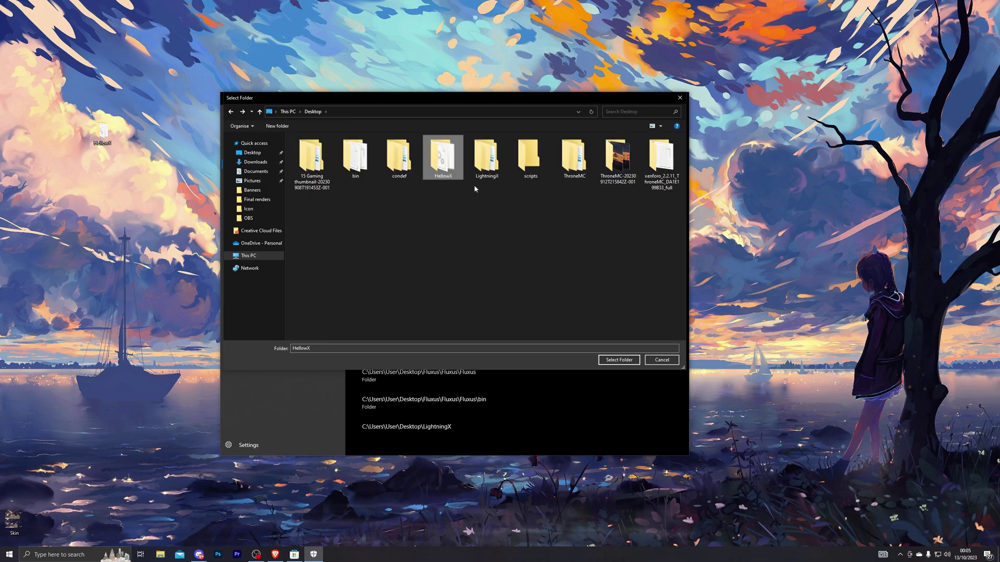
click(614, 360)
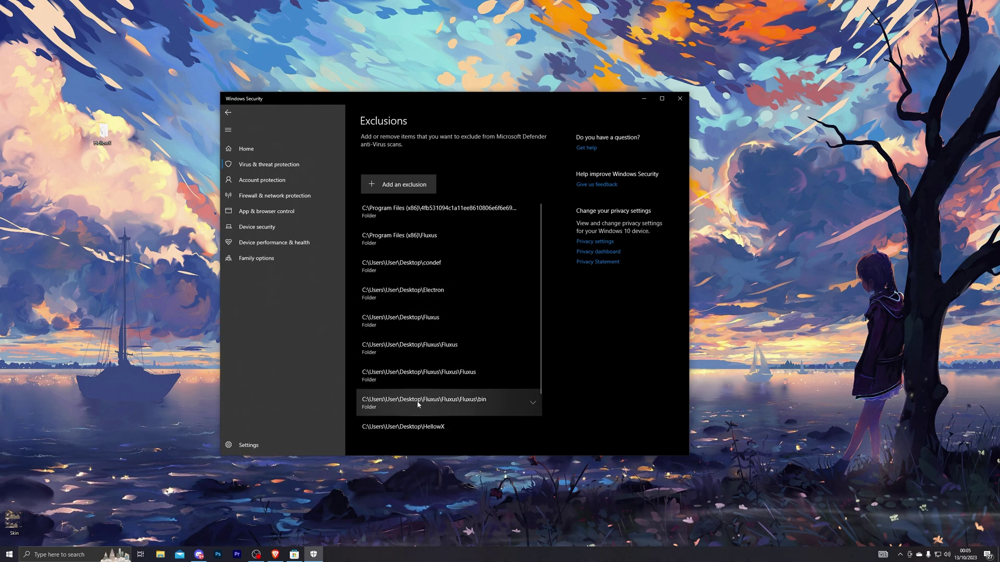
Step: Return to Defender settings, minimise Fiddler, and press Play on Roblox's Store page
click(228, 113)
scroll(440, 290, up, 5)
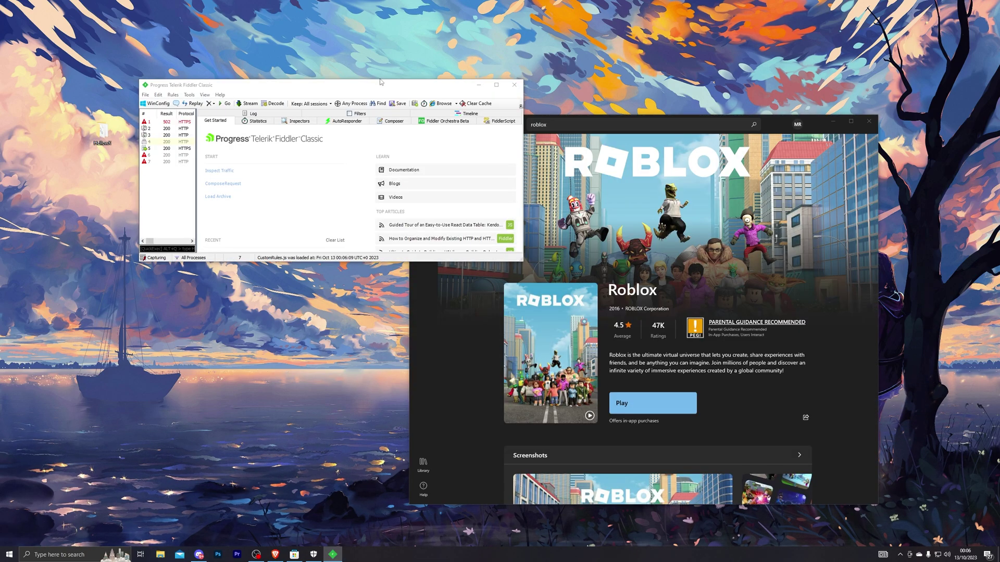
click(479, 84)
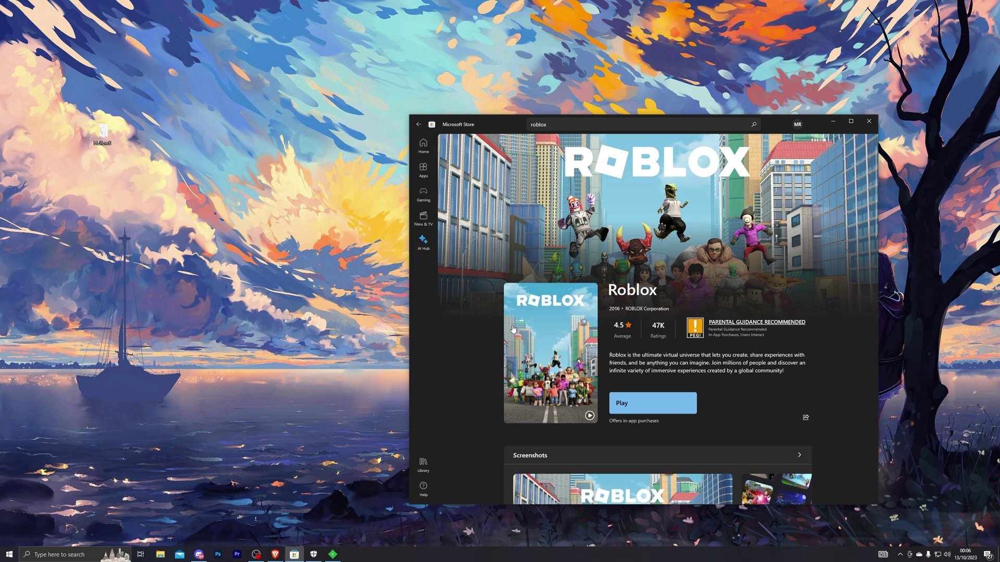
click(626, 407)
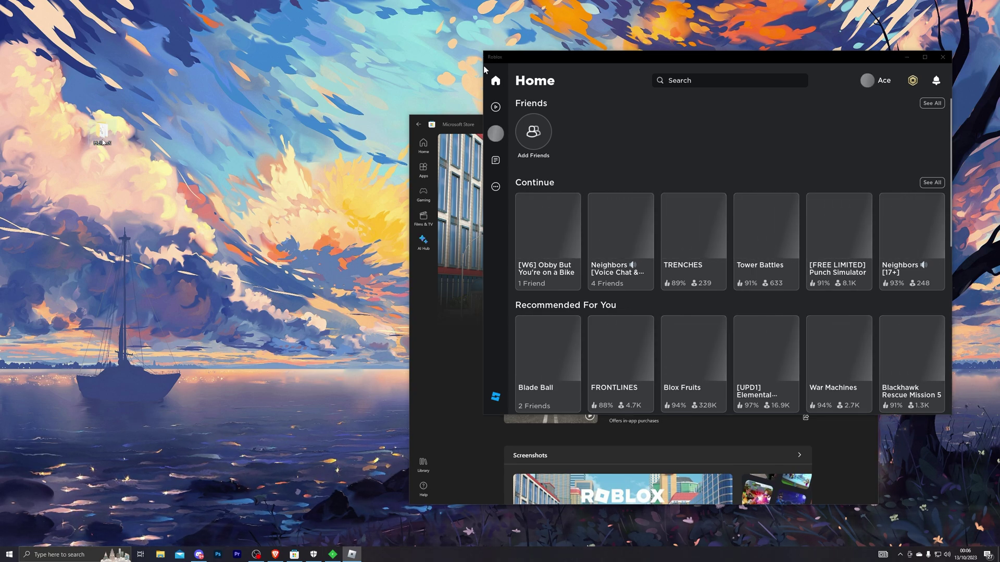
Step: Launch HelloX past SmartScreen with Run anyway and dismiss its welcome message
double_click(102, 137)
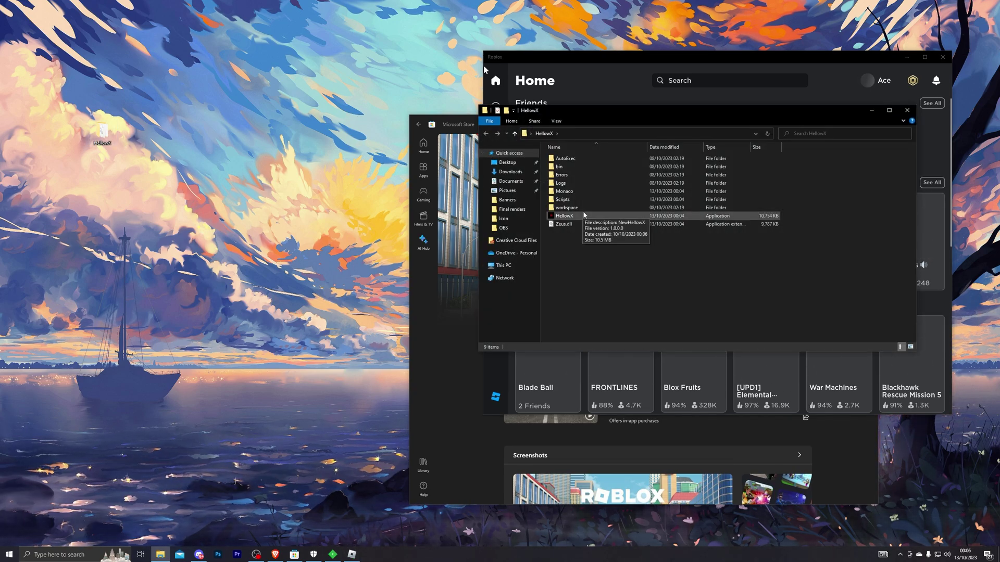
double_click(564, 215)
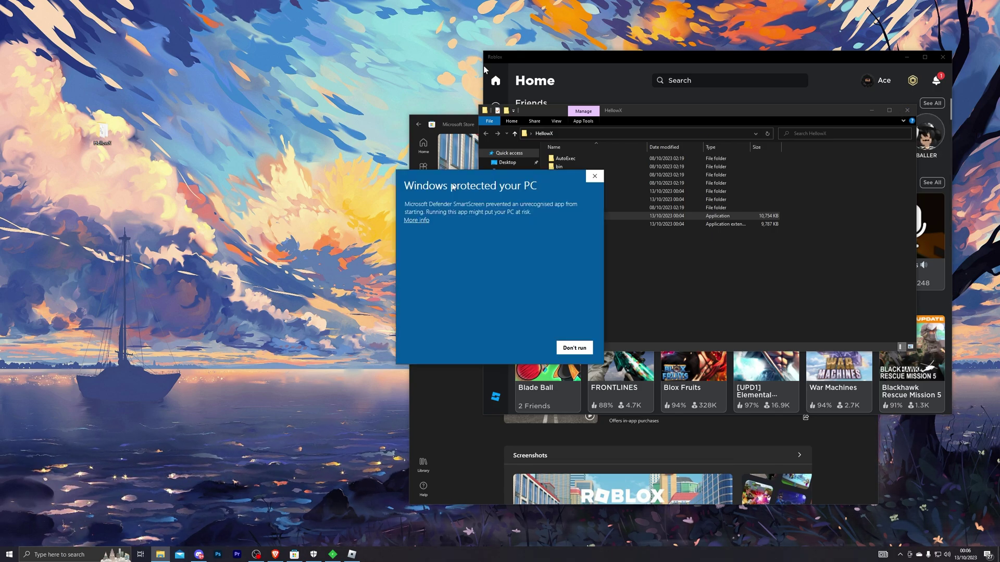
click(417, 219)
click(516, 346)
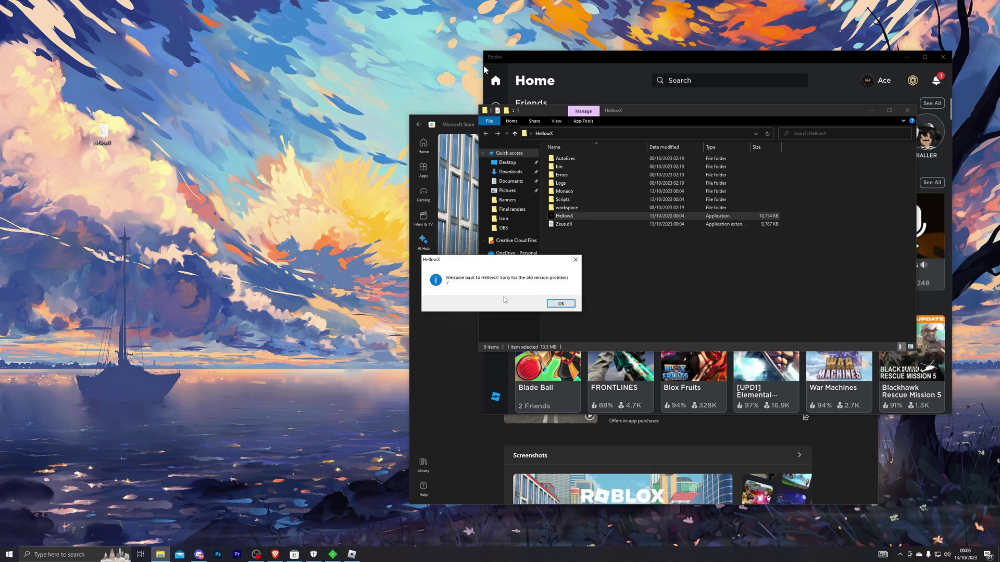
click(561, 304)
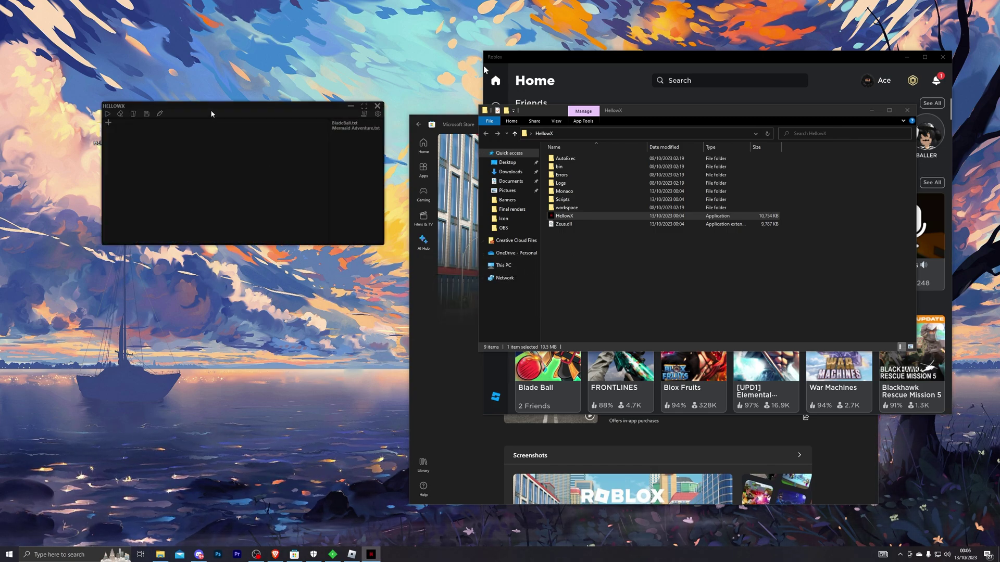
Step: Close the HellowX folder window and rearrange the HelloX and Roblox windows
drag(211, 113, 634, 221)
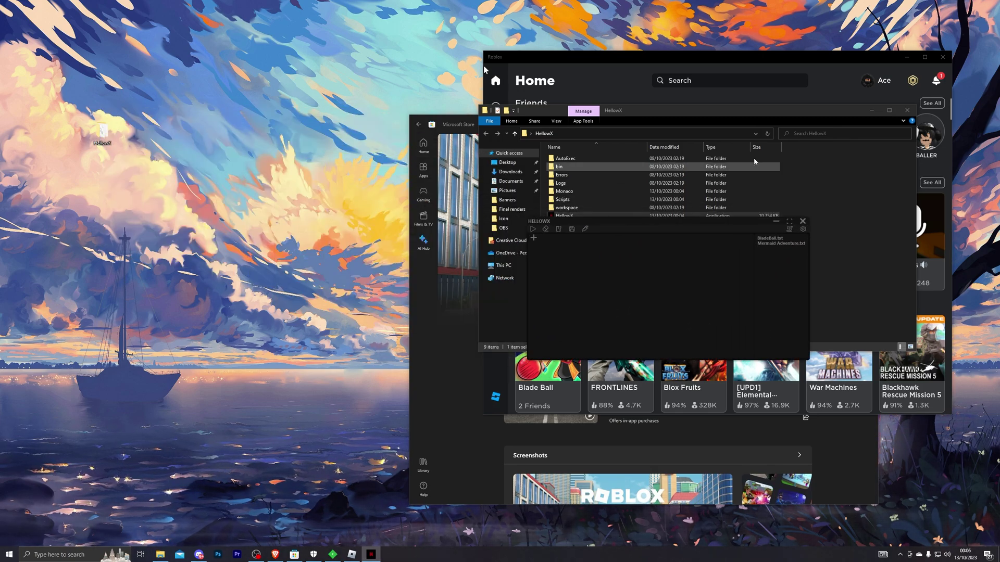
click(906, 110)
drag(592, 62, 208, 106)
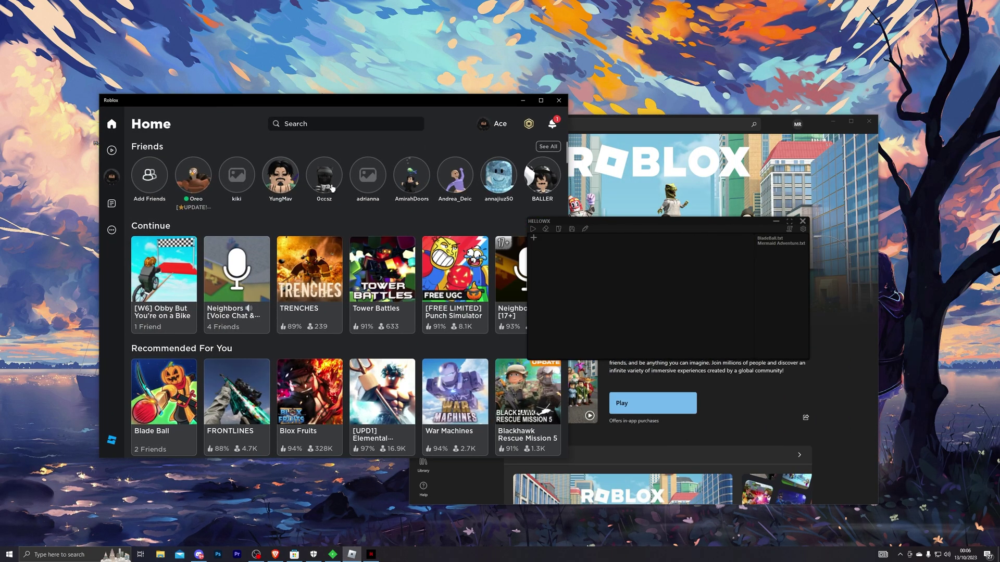
Step: Attach HelloX, dismiss the AlreadyAttached error, and join Obby But You're on a Bike
click(586, 229)
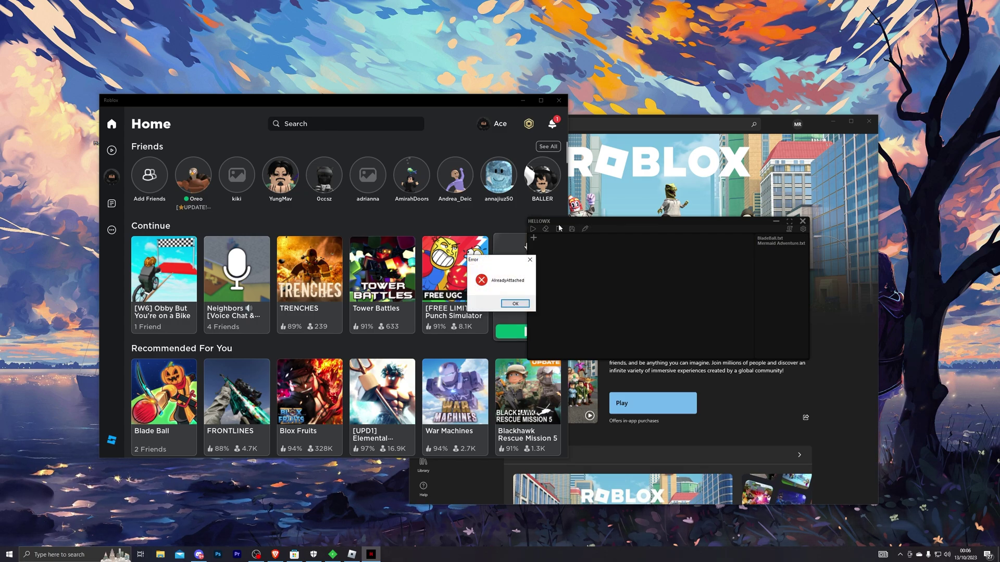
click(512, 304)
mouse_move(519, 282)
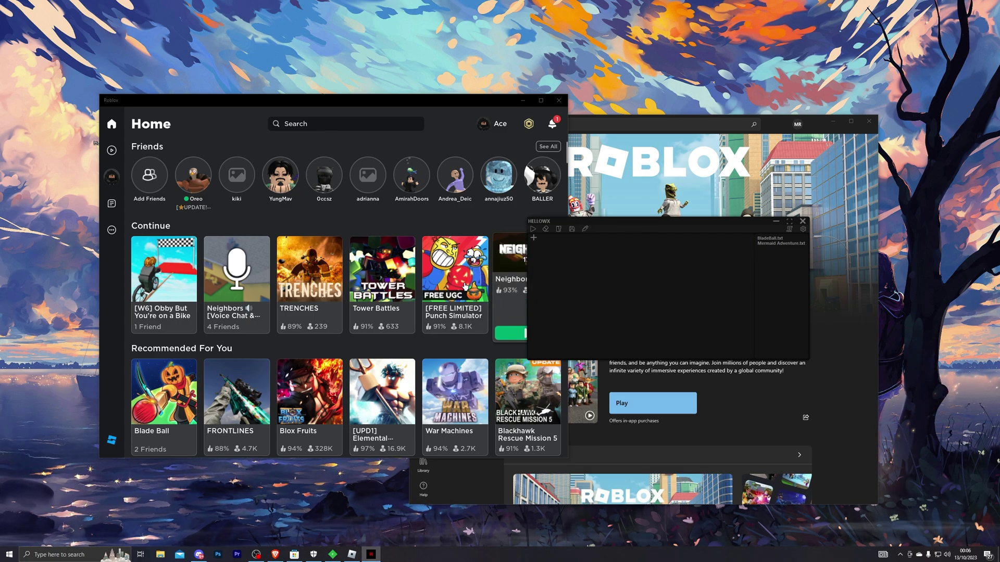
click(153, 334)
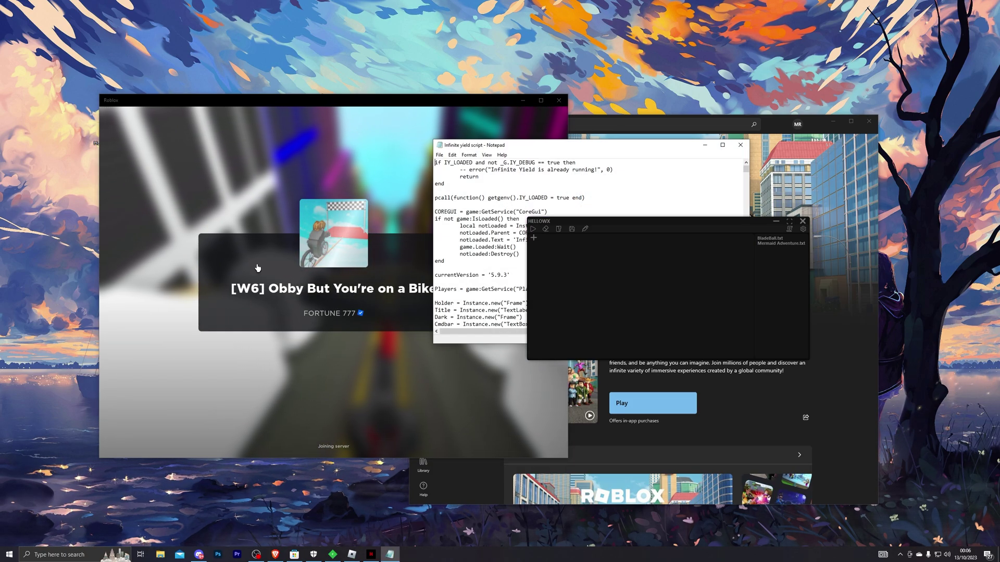
Step: Copy the Infinite Yield script from Notepad into a new HelloX tab and execute it
key(ctrl+a)
key(alt+F4)
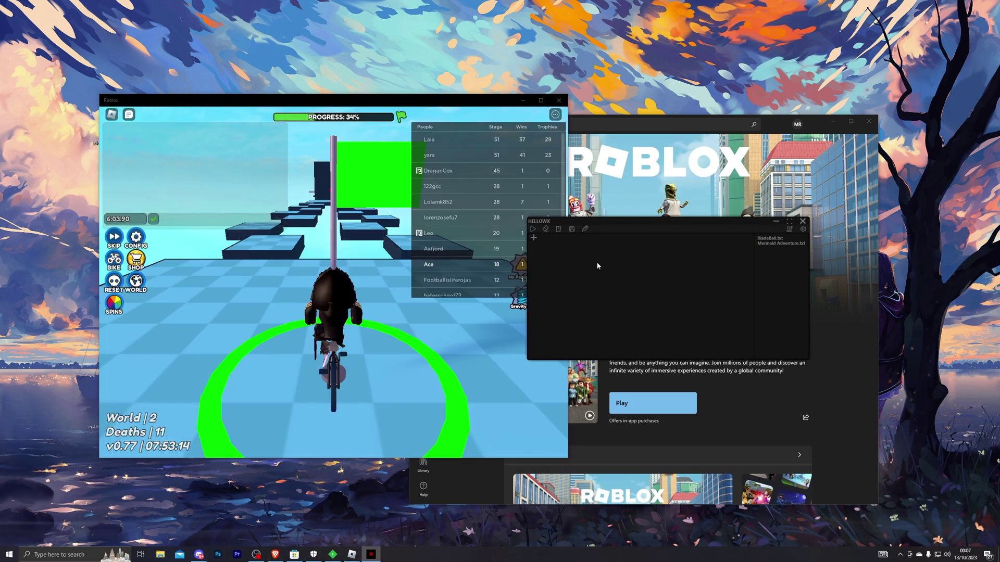
click(532, 237)
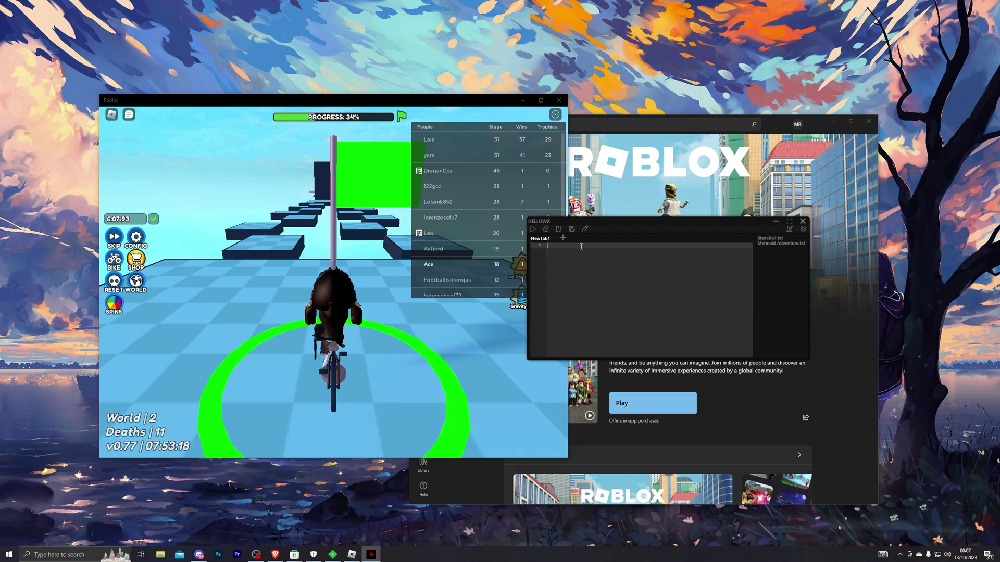
key(ctrl+v)
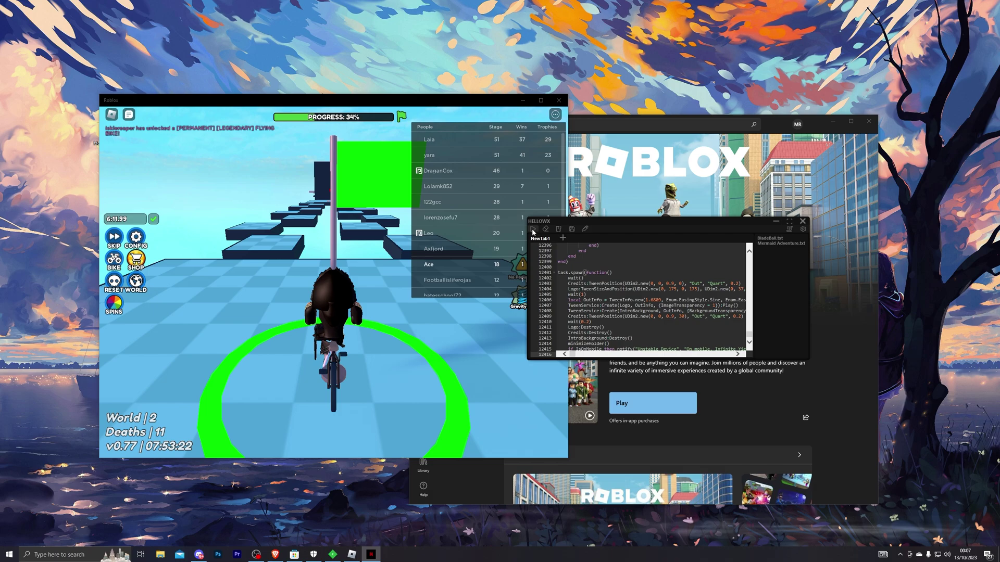
click(532, 230)
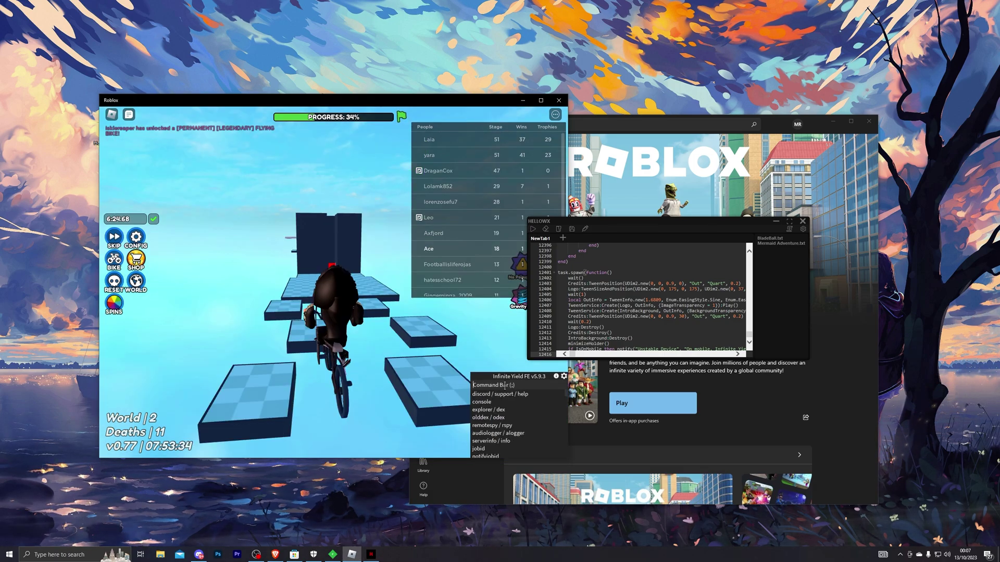
Step: Ride the bike off the platforms, across the checkpoint and long block, onto the narrow path
key(w)
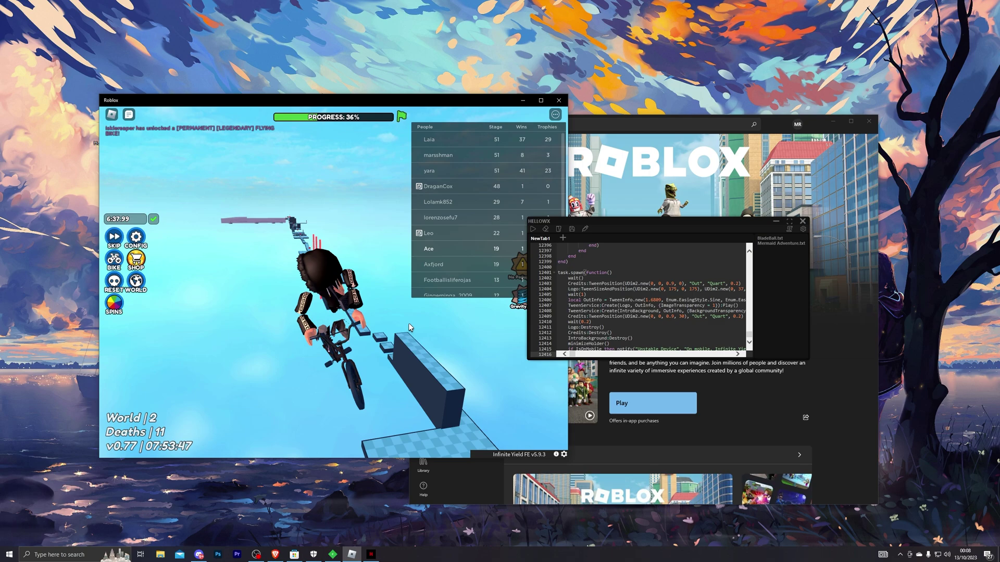
key(w)
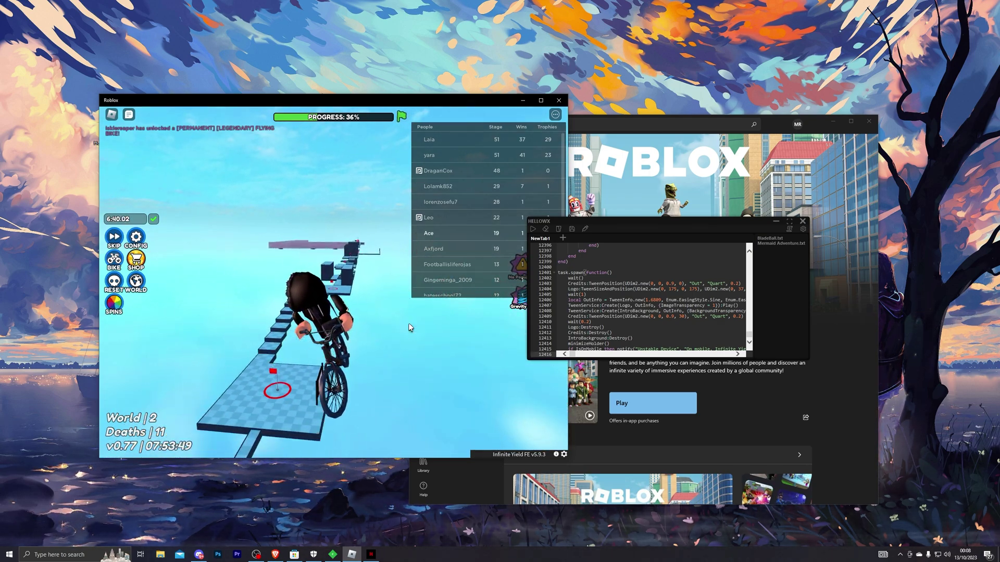
key(w)
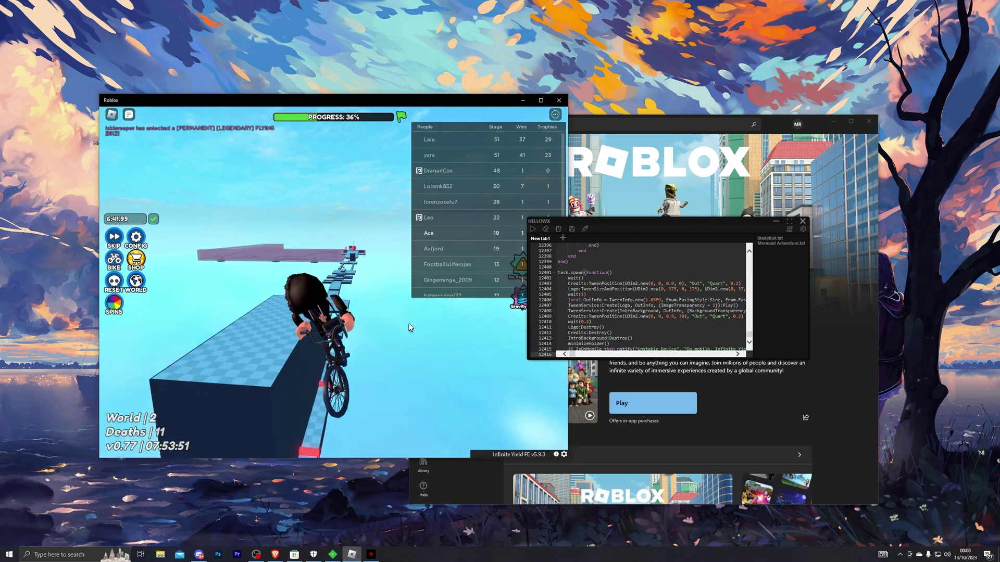
key(w)
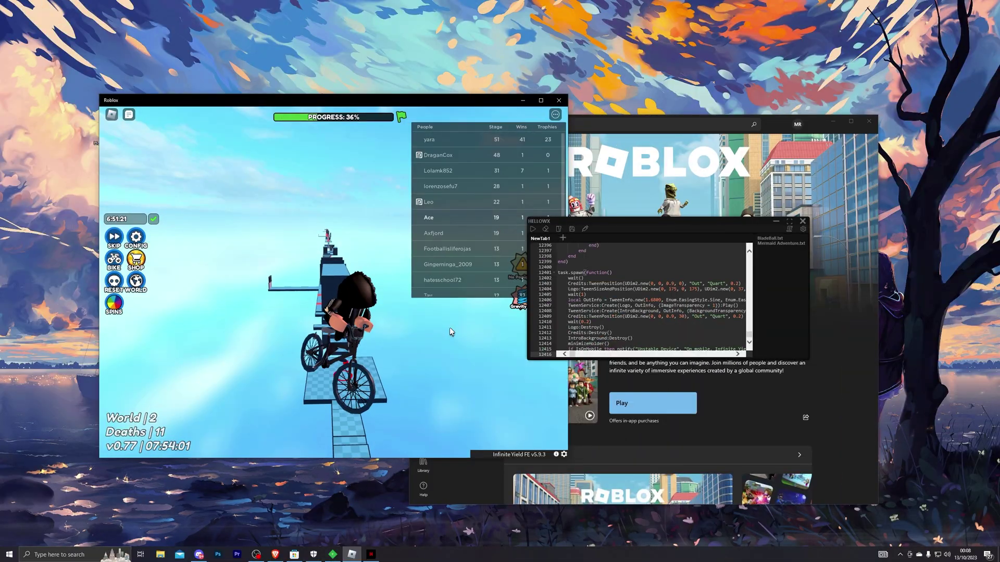
Step: Ride along the stepping path, continuing after a respawn, until progress reaches 36%
key(w)
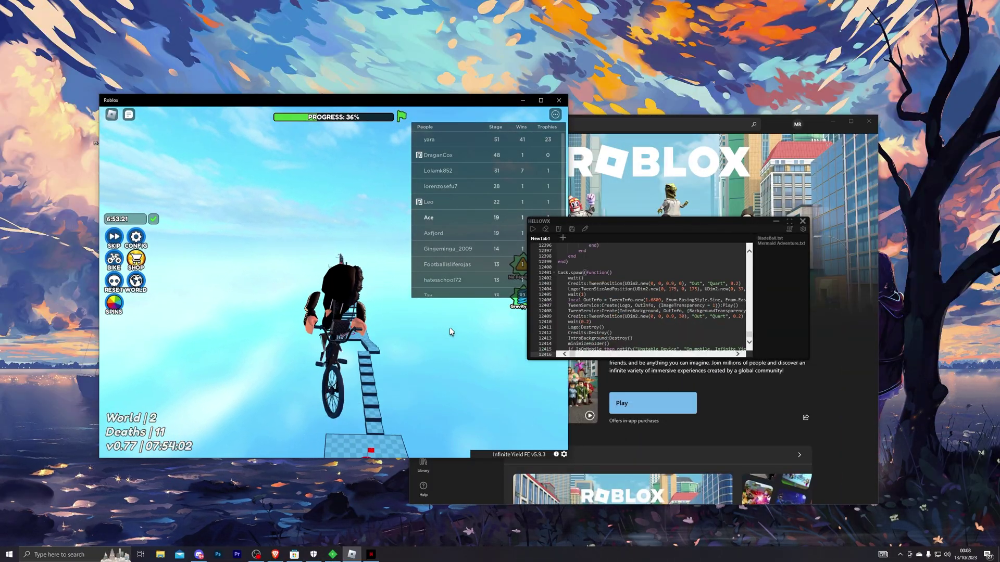
key(w)
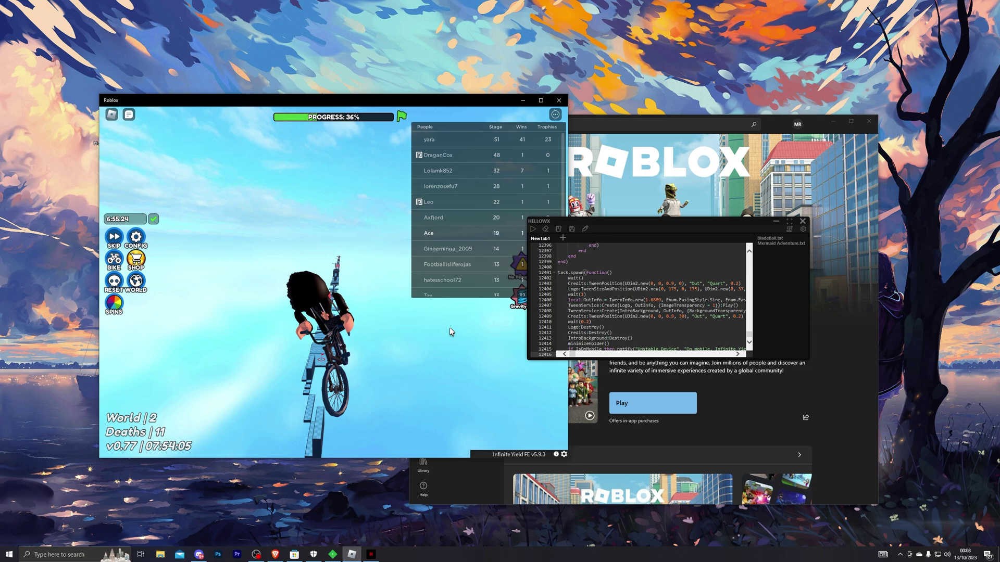
key(w)
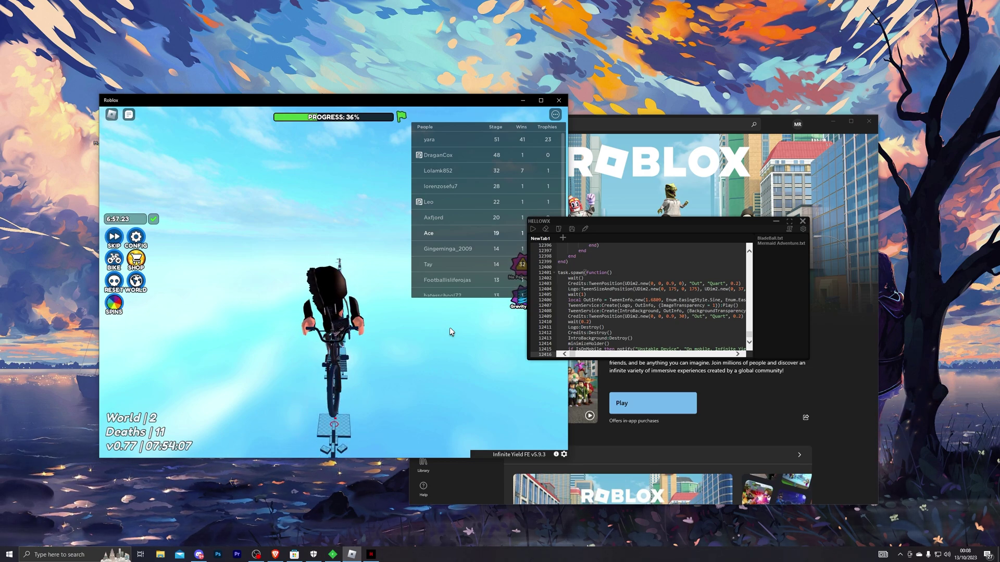
key(w)
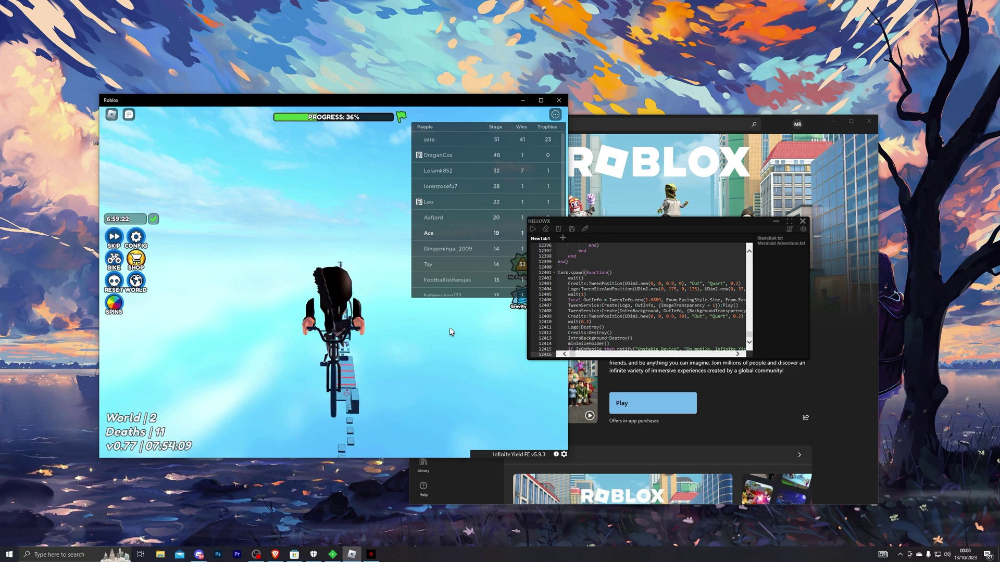
key(w)
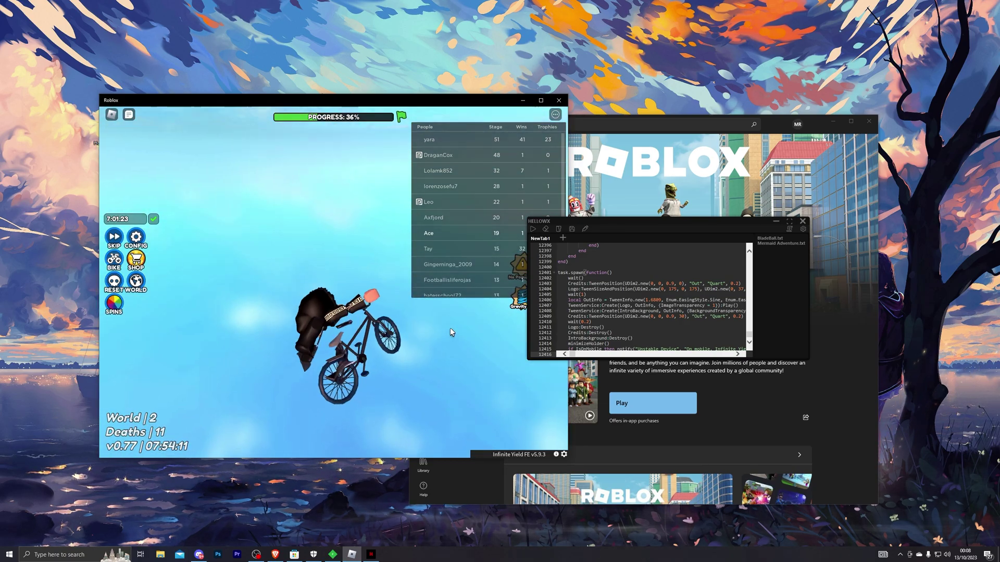
key(w)
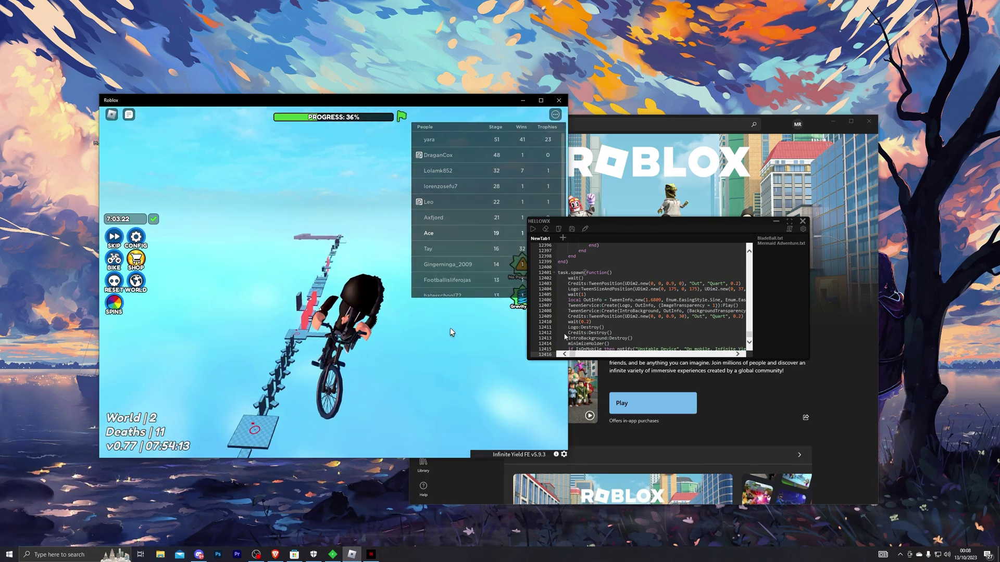